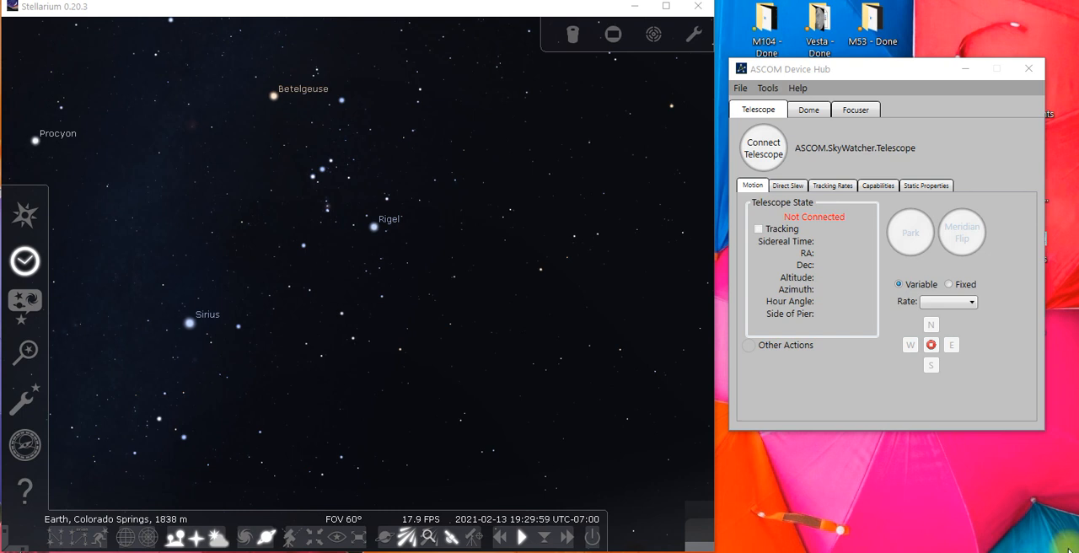
# Review the Dobsonian telescope's serial port and device model settings in the Telescope Control plugin and accept them
pyautogui.click(492, 13)
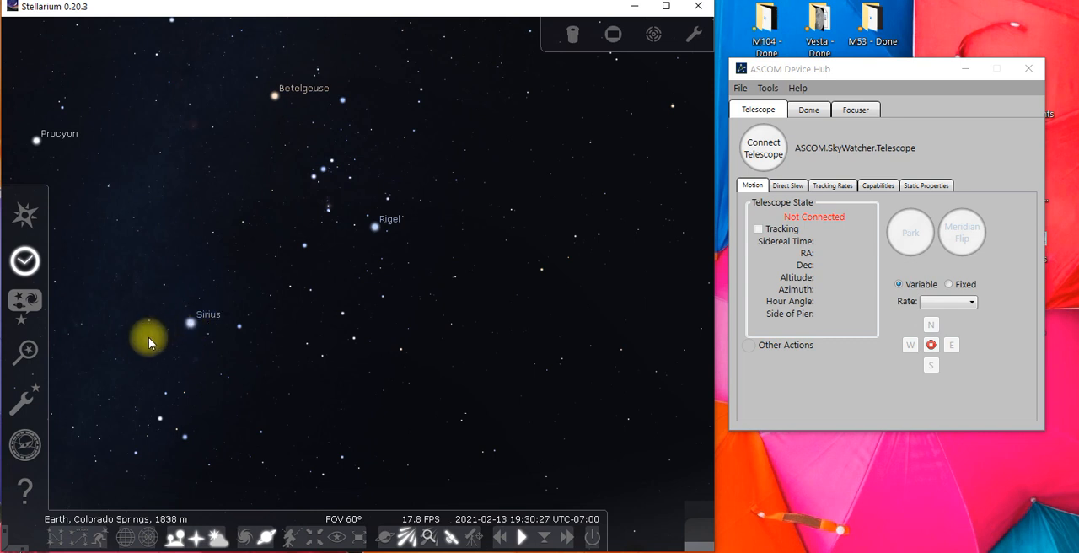
pyautogui.click(25, 400)
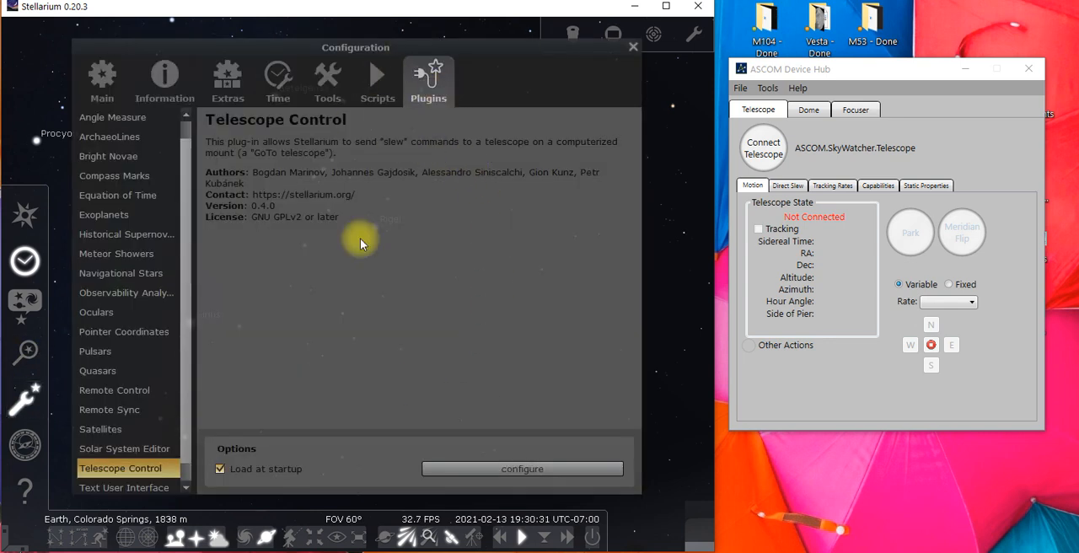
pyautogui.click(471, 468)
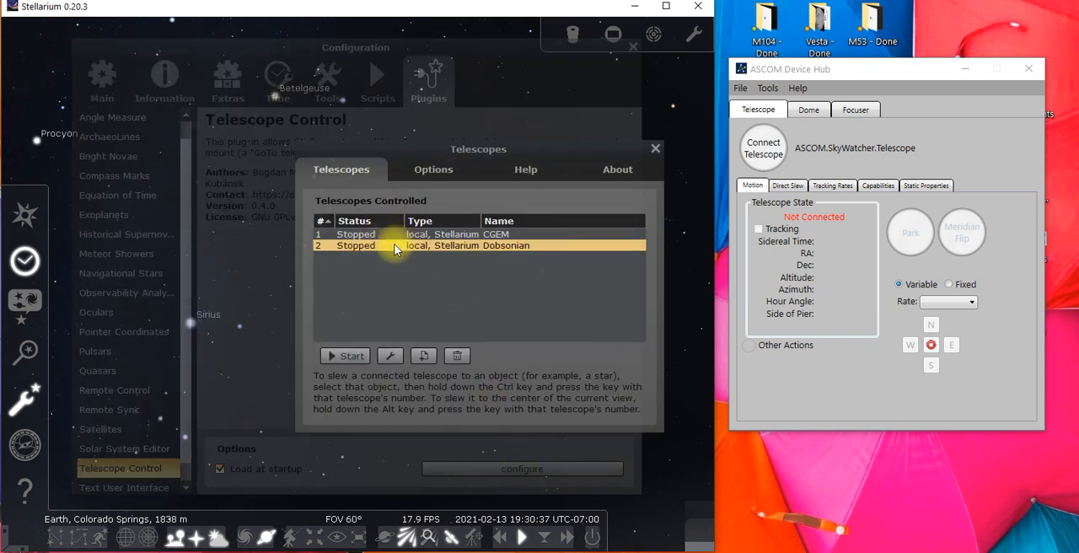
pyautogui.click(390, 354)
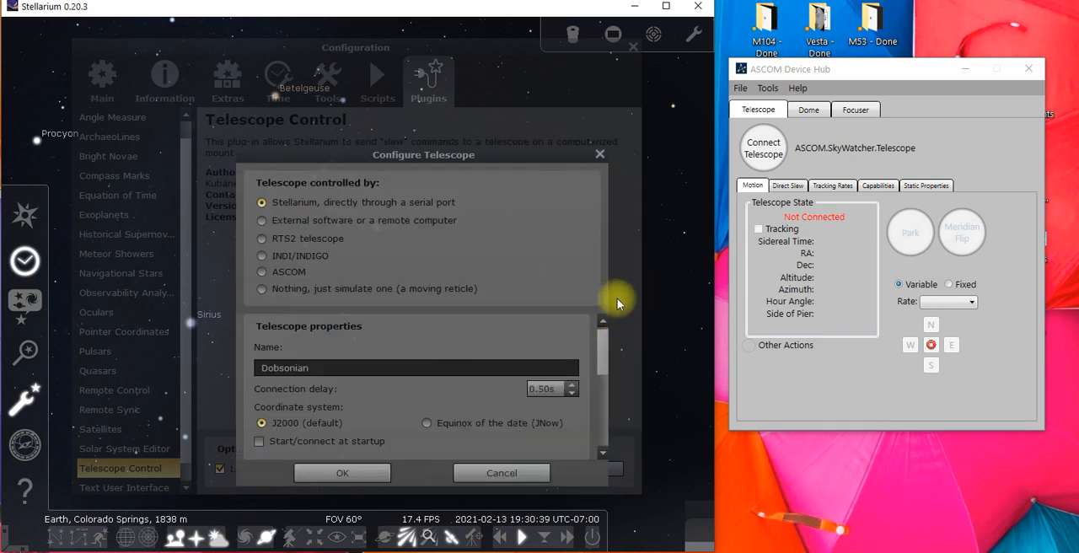
pyautogui.moveTo(599, 346); pyautogui.dragTo(594, 399)
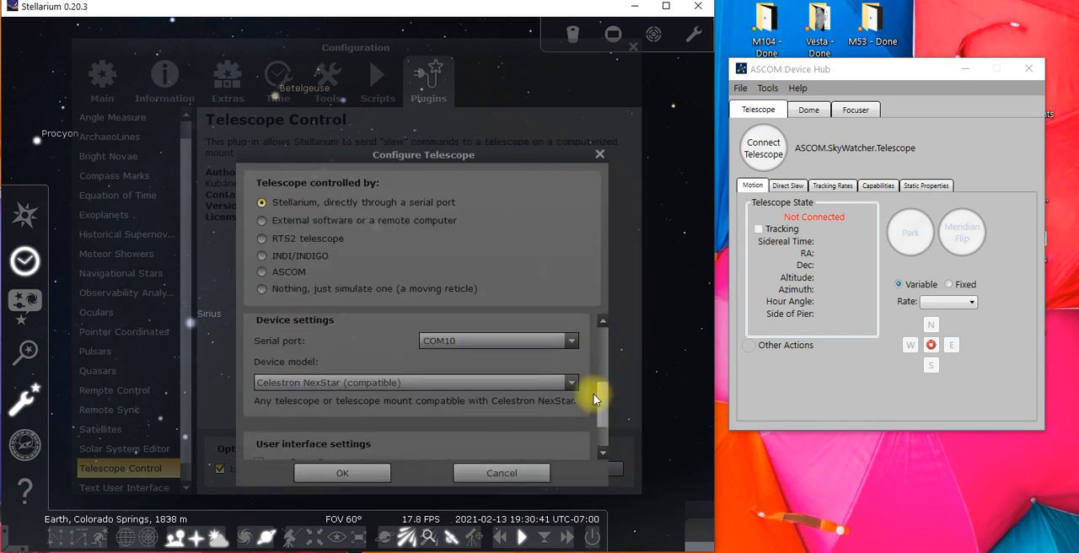
pyautogui.click(378, 472)
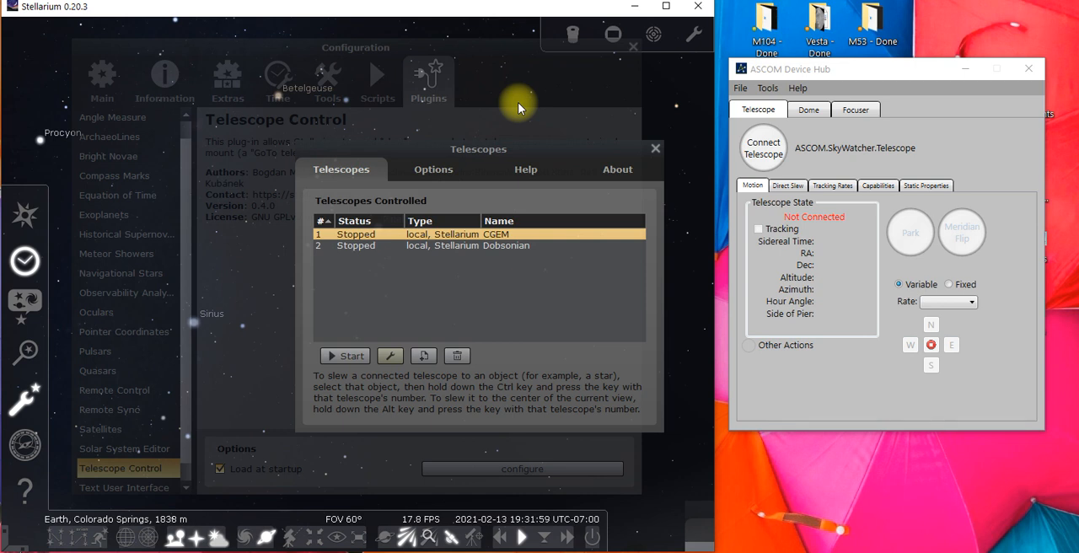
# Start the connection to the Dobsonian telescope and close the telescope and configuration windows
pyautogui.click(370, 246)
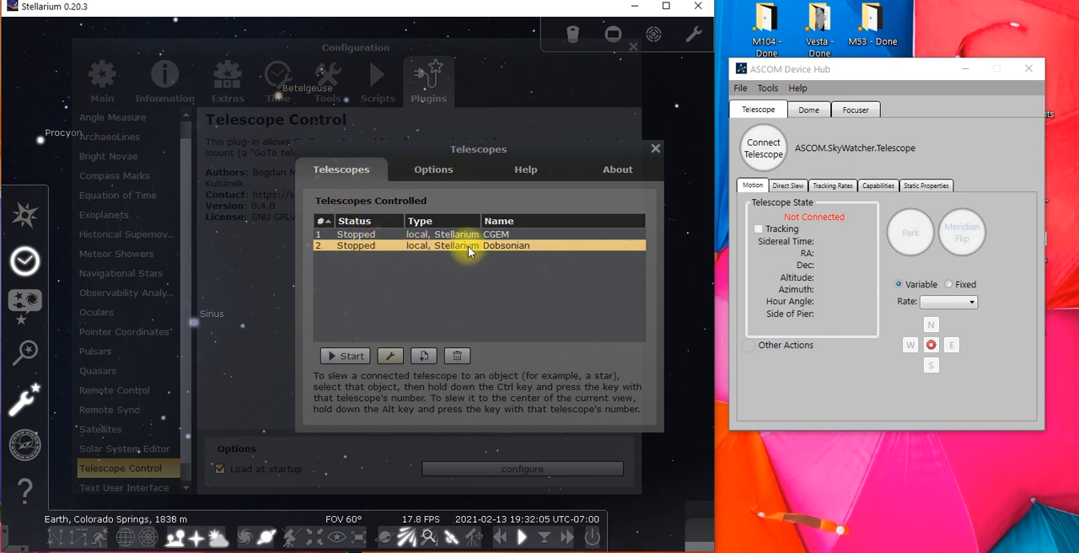
pyautogui.click(347, 355)
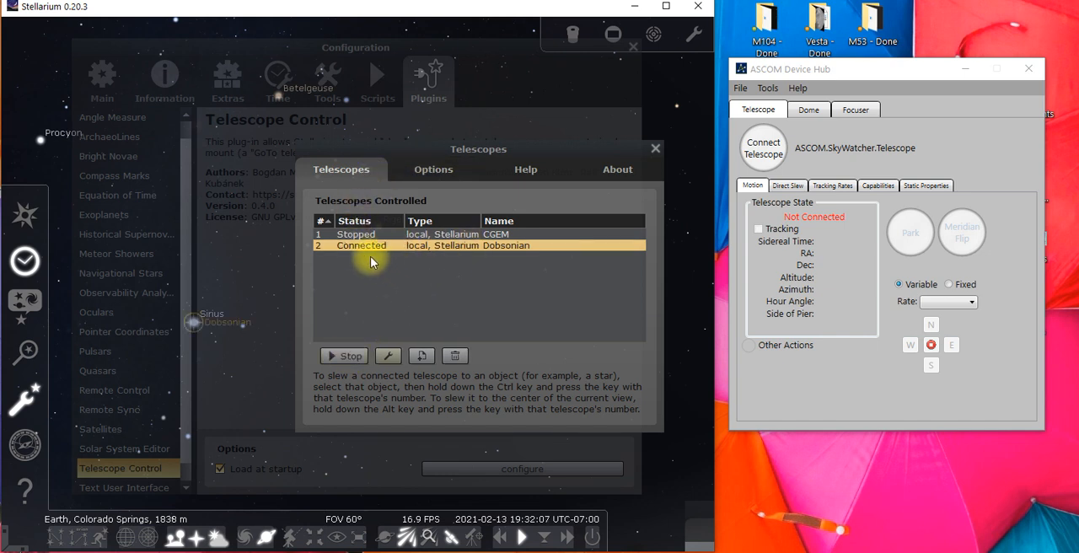
pyautogui.click(655, 149)
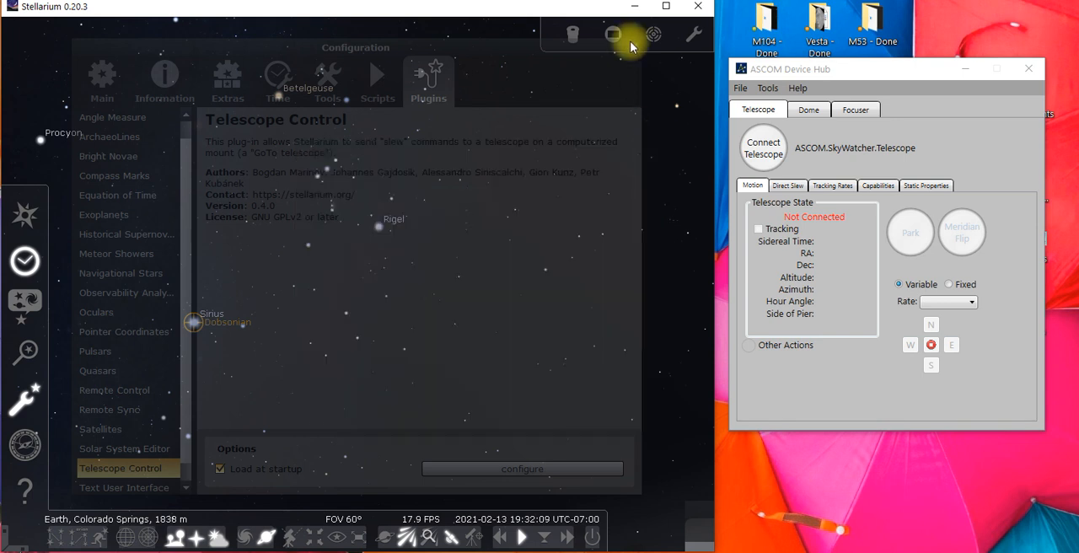
pyautogui.click(632, 46)
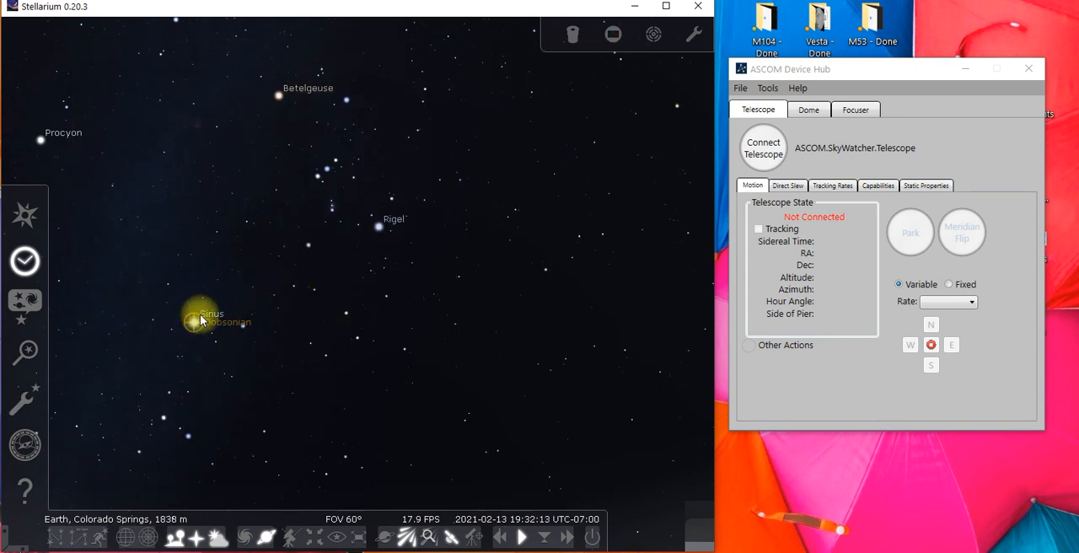
# Inspect the object information of Saiph, Rigel, the satellite SES-11 and Menkar in the sky view
pyautogui.click(308, 247)
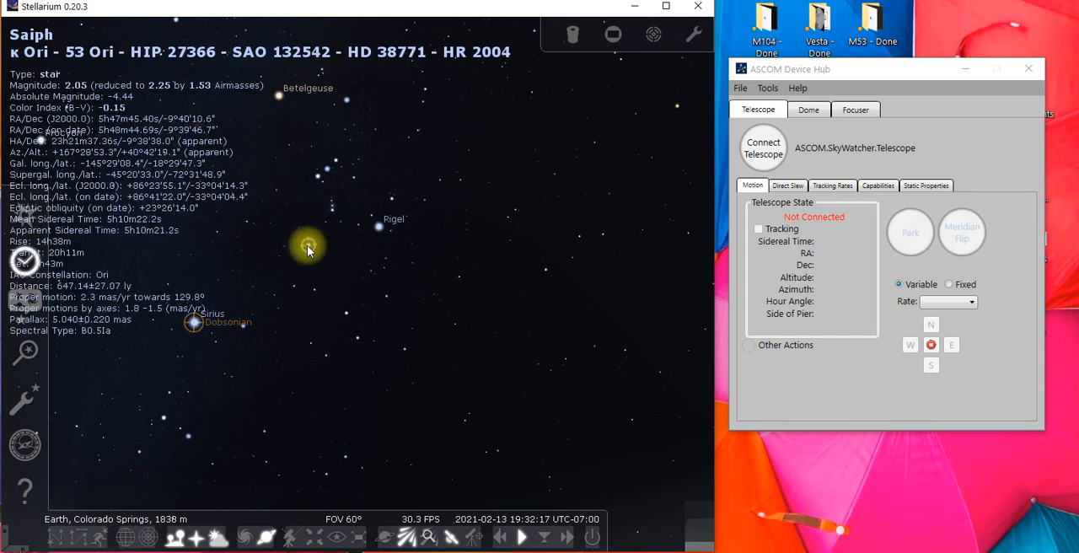
pyautogui.click(389, 216)
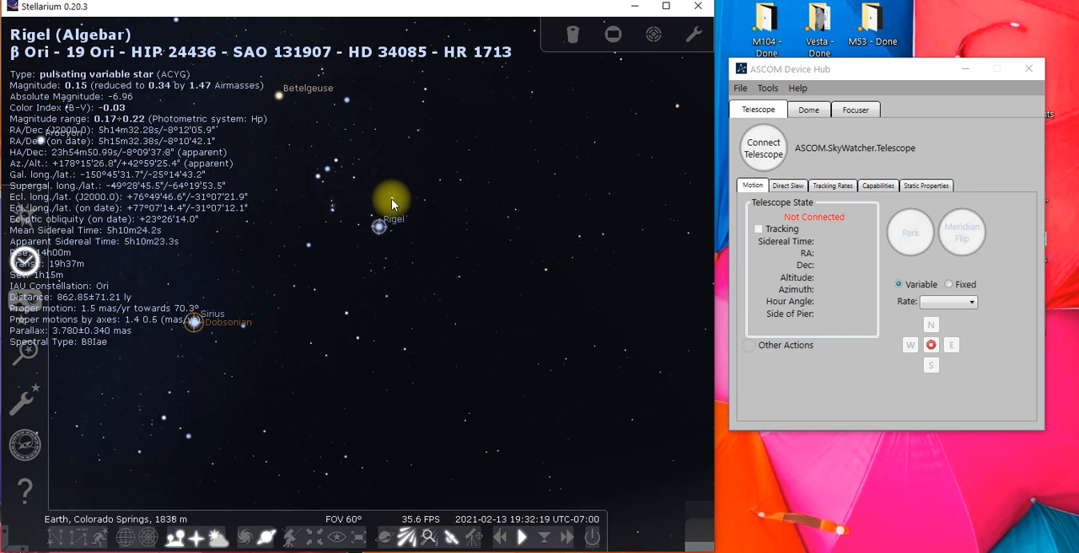
pyautogui.click(392, 199)
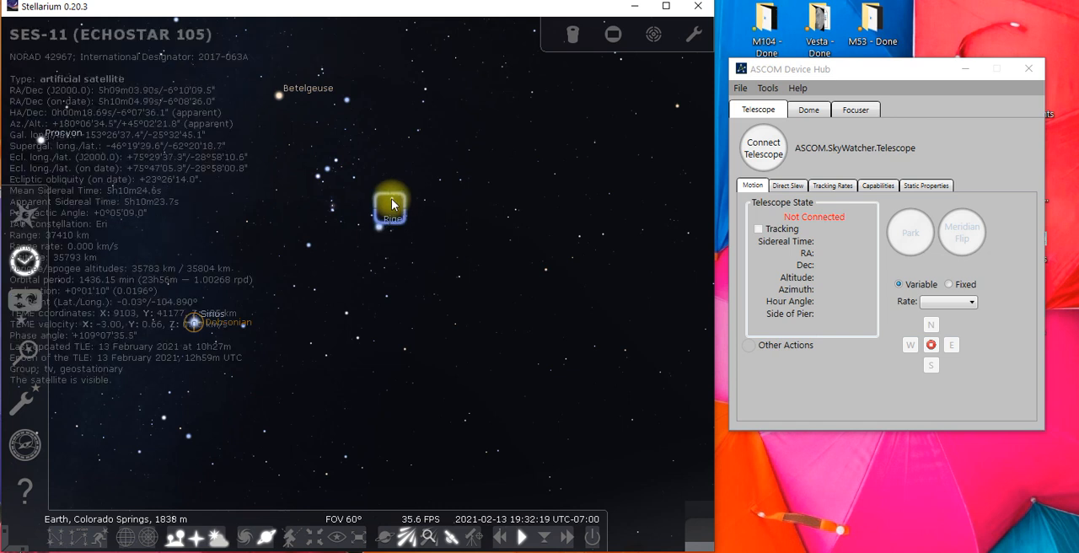
pyautogui.click(677, 105)
# Locate the star Capella in the sky and select it to view its information
pyautogui.moveTo(447, 331); pyautogui.dragTo(564, 299)
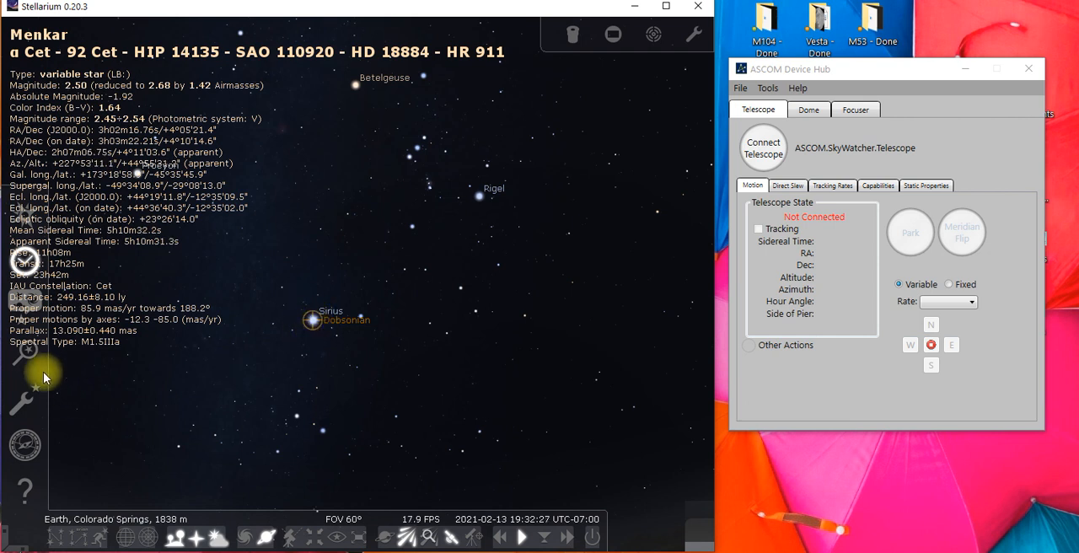
pyautogui.moveTo(498, 346); pyautogui.dragTo(110, 329)
pyautogui.moveTo(615, 246); pyautogui.dragTo(156, 427)
pyautogui.moveTo(547, 290); pyautogui.dragTo(556, 411)
pyautogui.moveTo(533, 251); pyautogui.dragTo(552, 358)
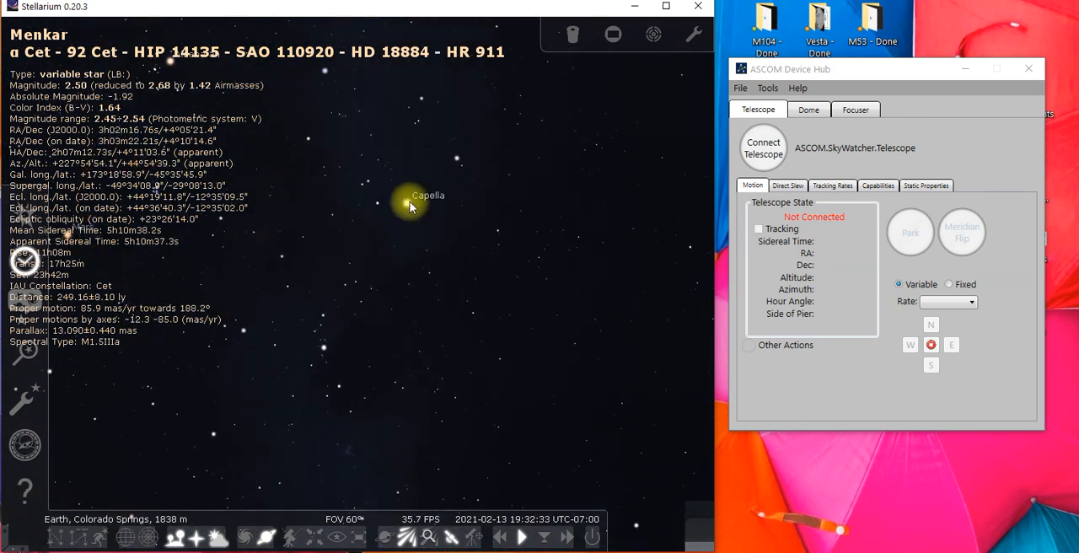
pyautogui.click(408, 205)
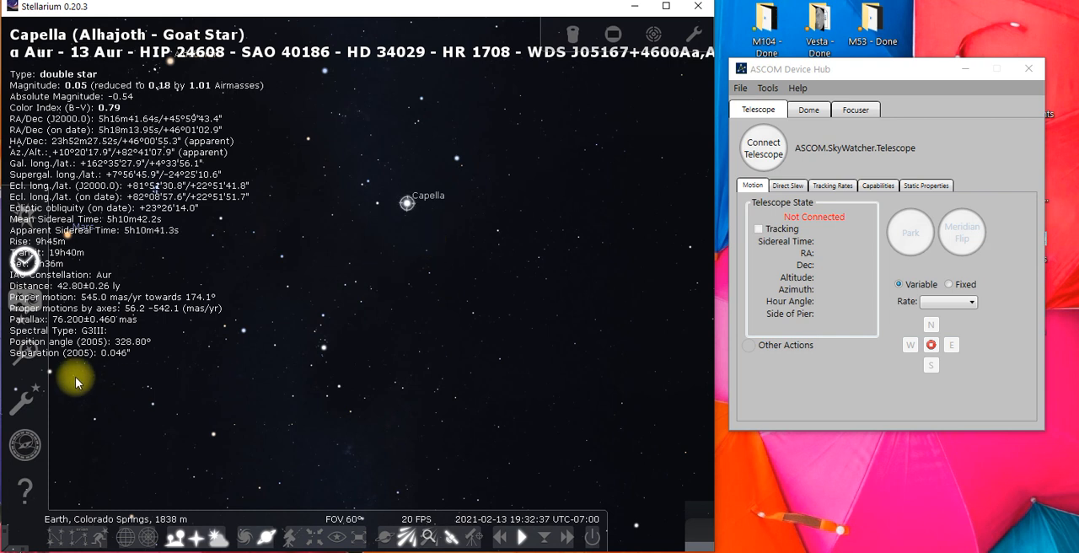
# Check the Dobsonian telescope's properties in the Telescope Control plugin and leave them without saving
pyautogui.click(28, 352)
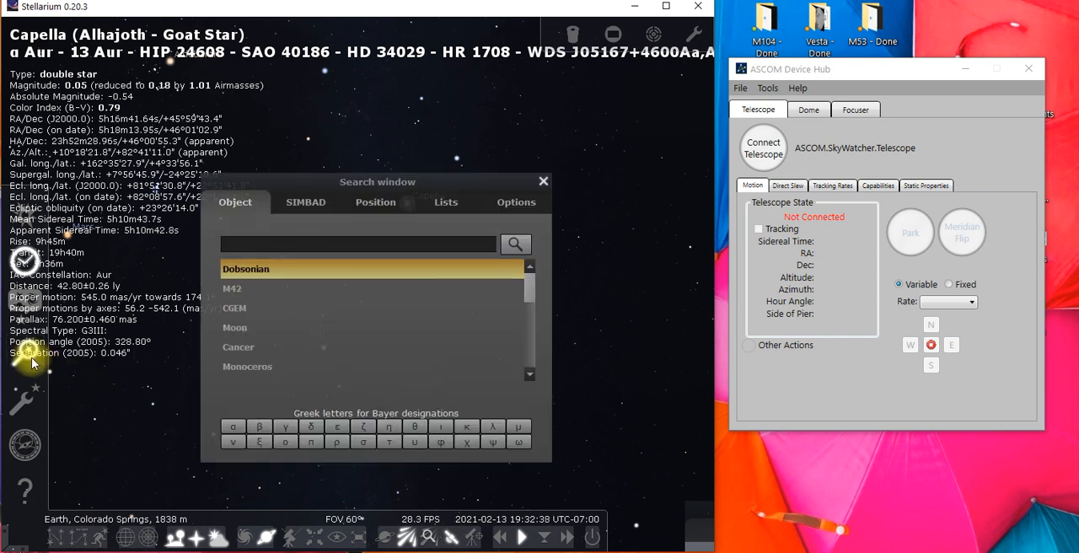
pyautogui.click(543, 181)
pyautogui.click(27, 406)
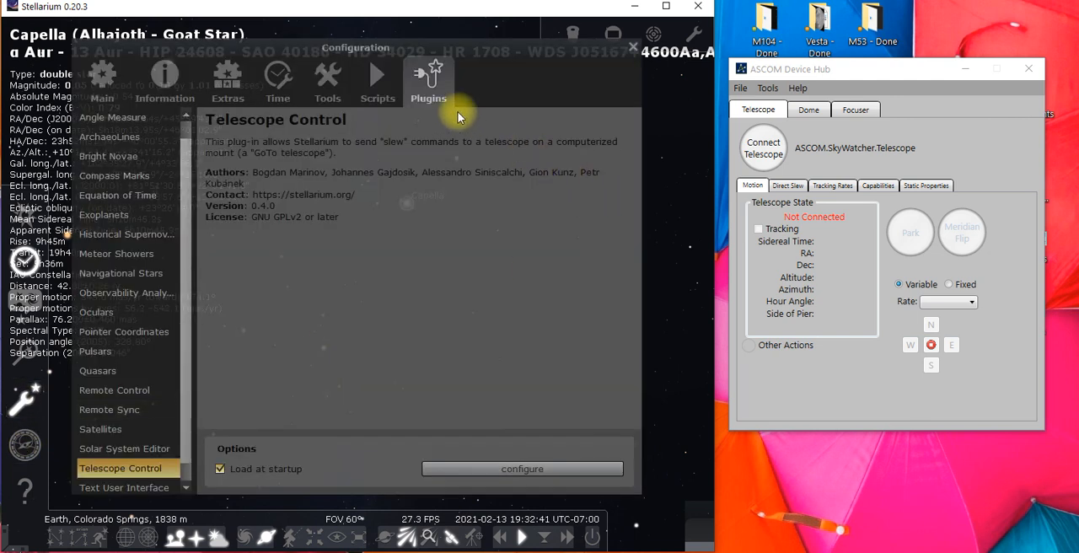
pyautogui.click(440, 462)
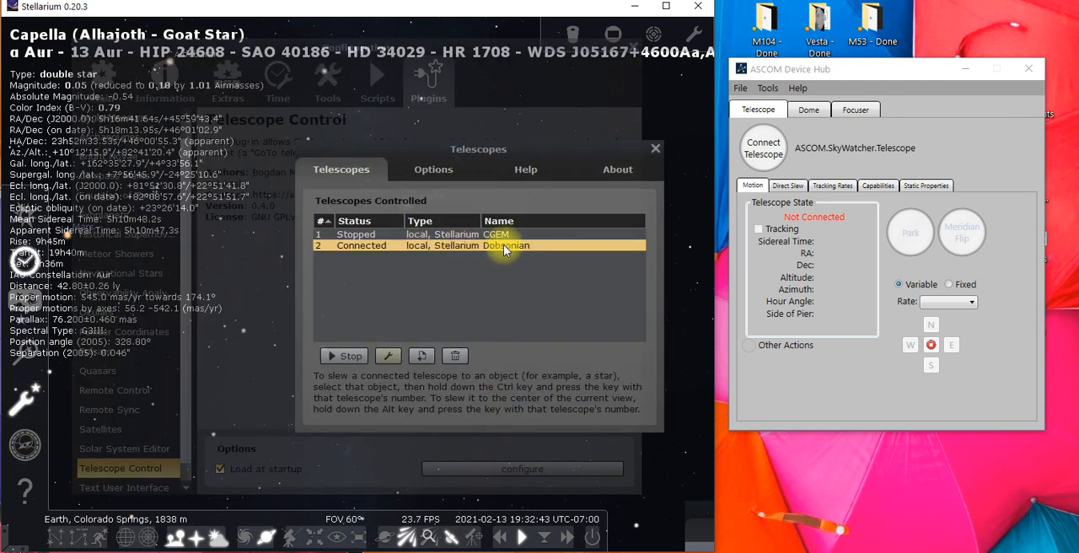
pyautogui.click(391, 355)
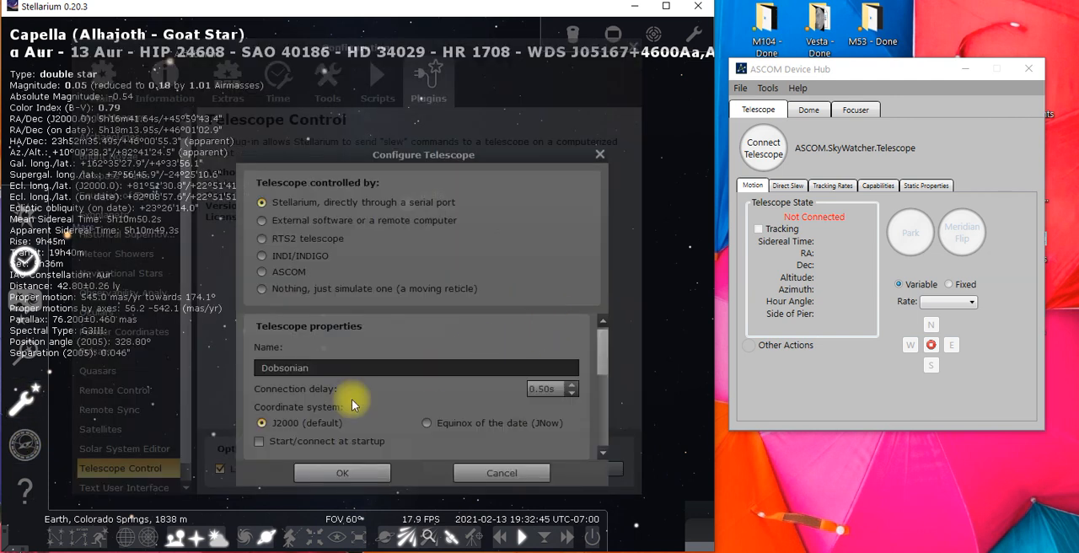
pyautogui.click(461, 470)
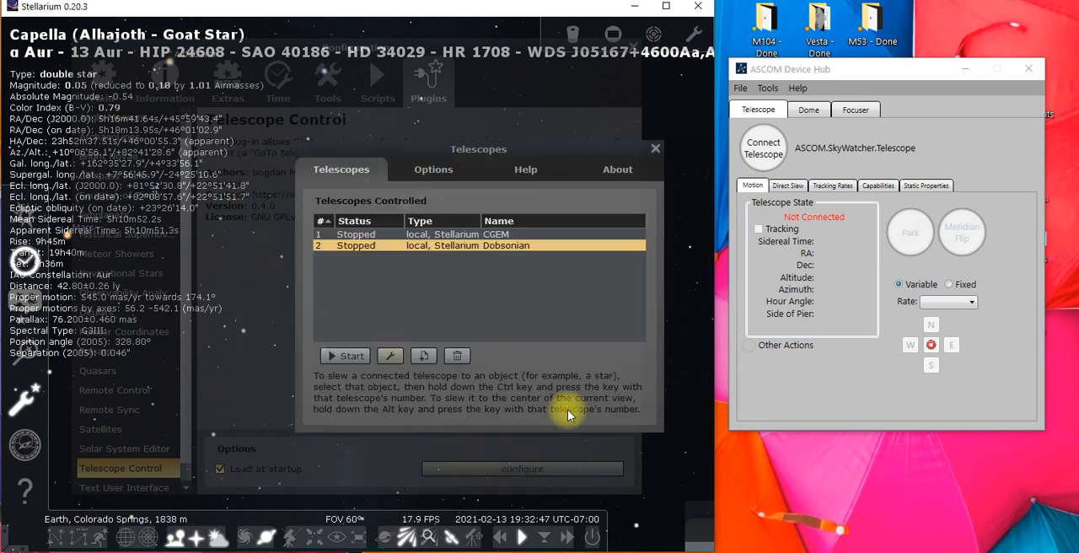
pyautogui.click(655, 151)
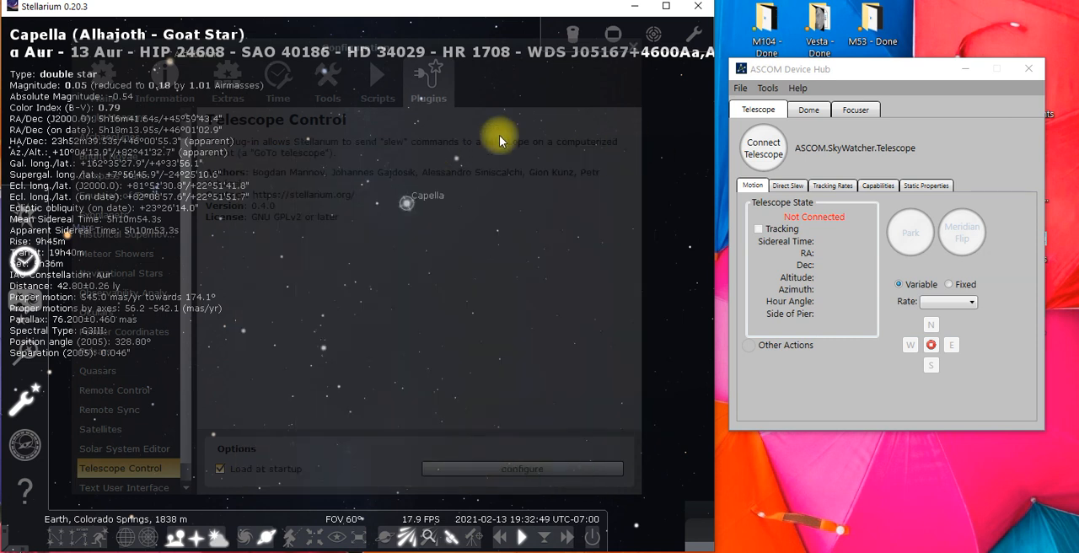
pyautogui.click(637, 47)
# Find M42 in the sky using the recent objects of the object search
pyautogui.click(43, 374)
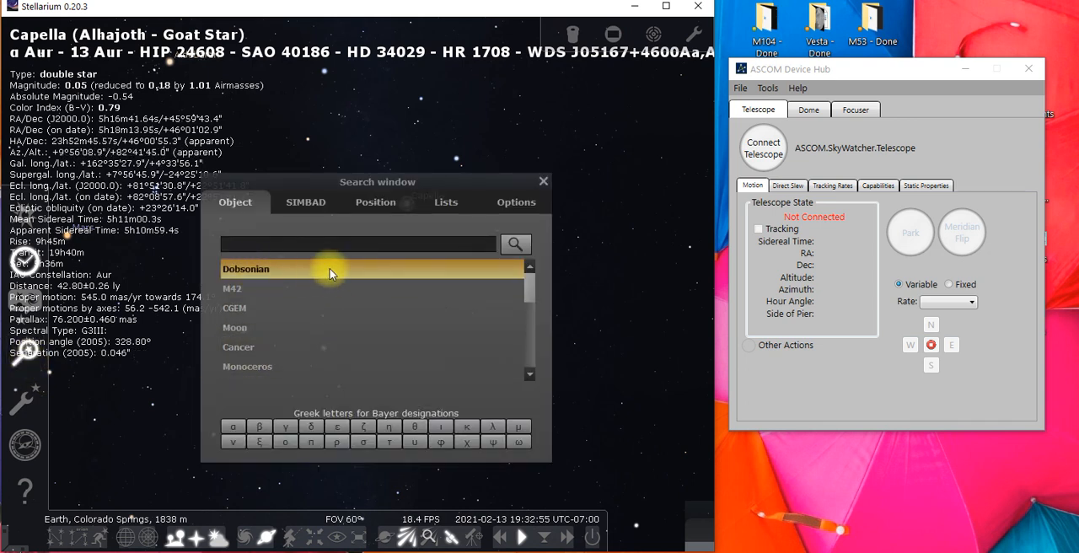
pyautogui.moveTo(315, 179); pyautogui.dragTo(450, 157)
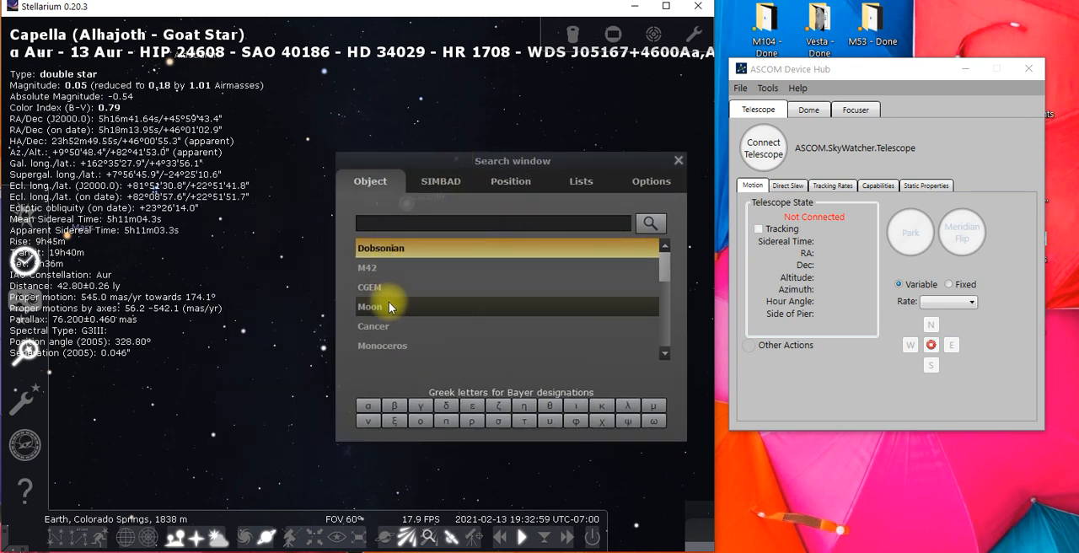
pyautogui.click(679, 160)
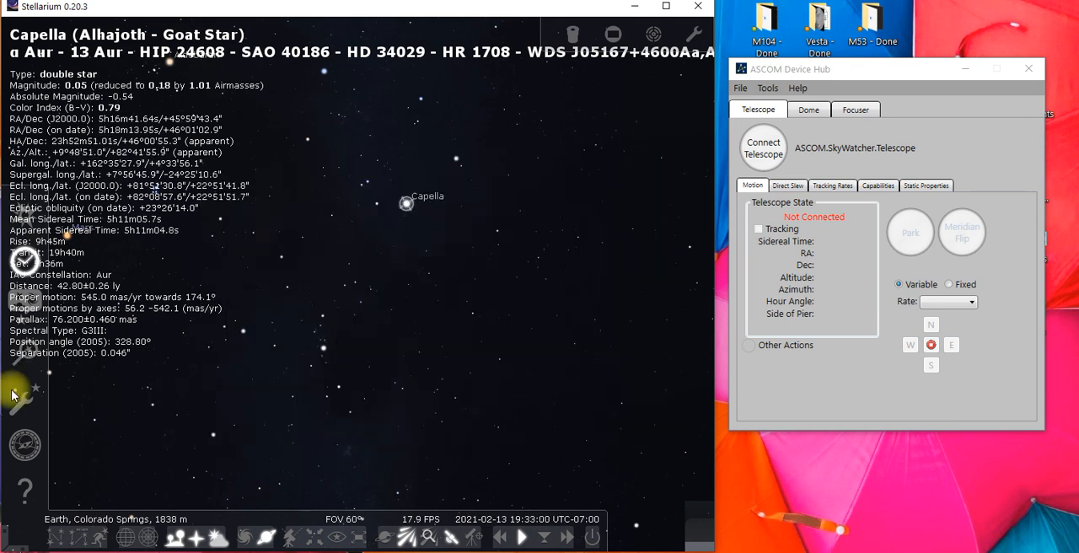
pyautogui.click(25, 350)
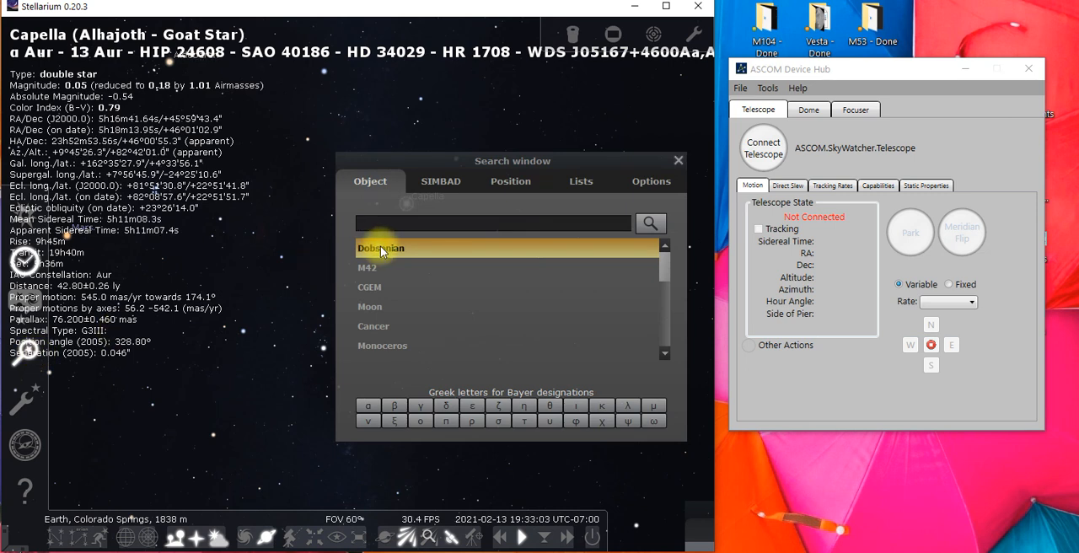
pyautogui.click(679, 160)
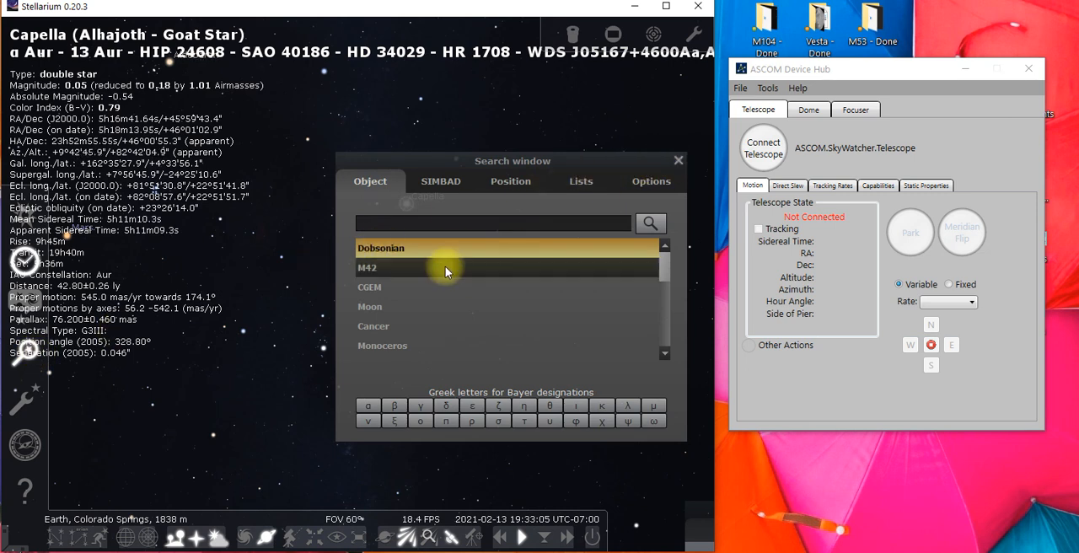
pyautogui.click(425, 263)
pyautogui.moveTo(426, 270); pyautogui.dragTo(335, 400)
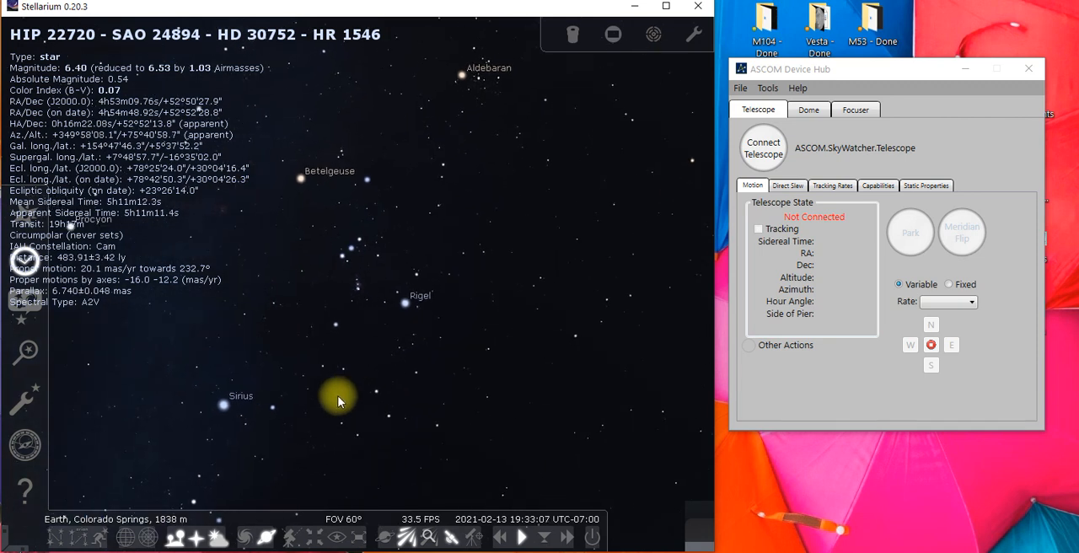
# Restart the Dobsonian telescope's connection in the Telescope Control plugin and return to the sky view
pyautogui.click(25, 400)
pyautogui.click(514, 468)
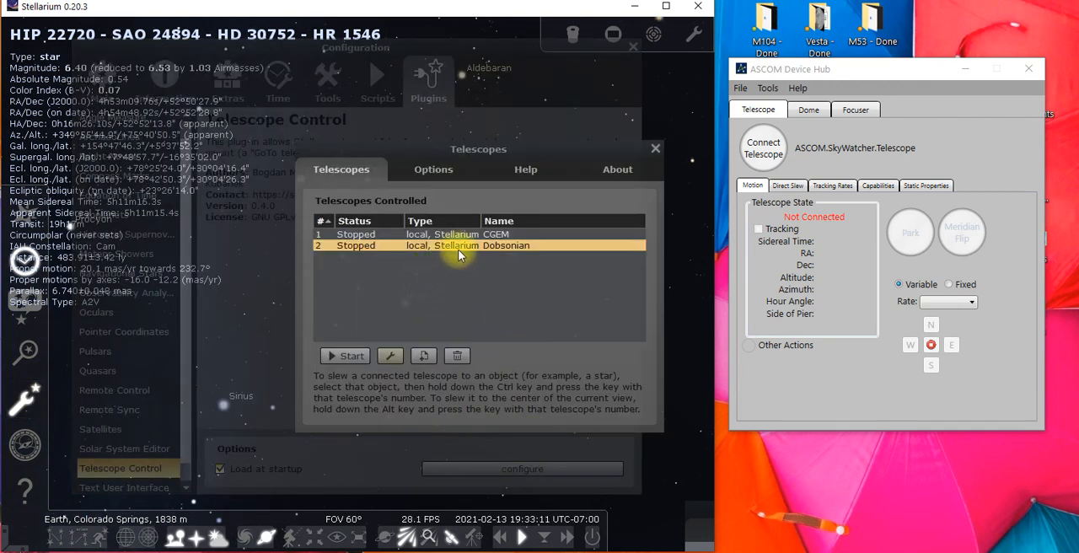
pyautogui.click(342, 356)
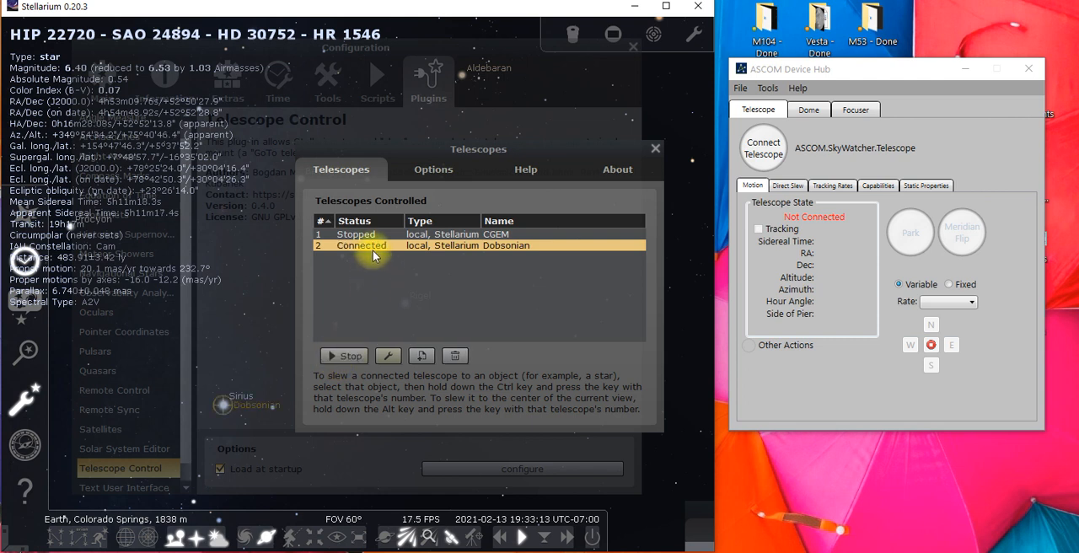
pyautogui.click(655, 150)
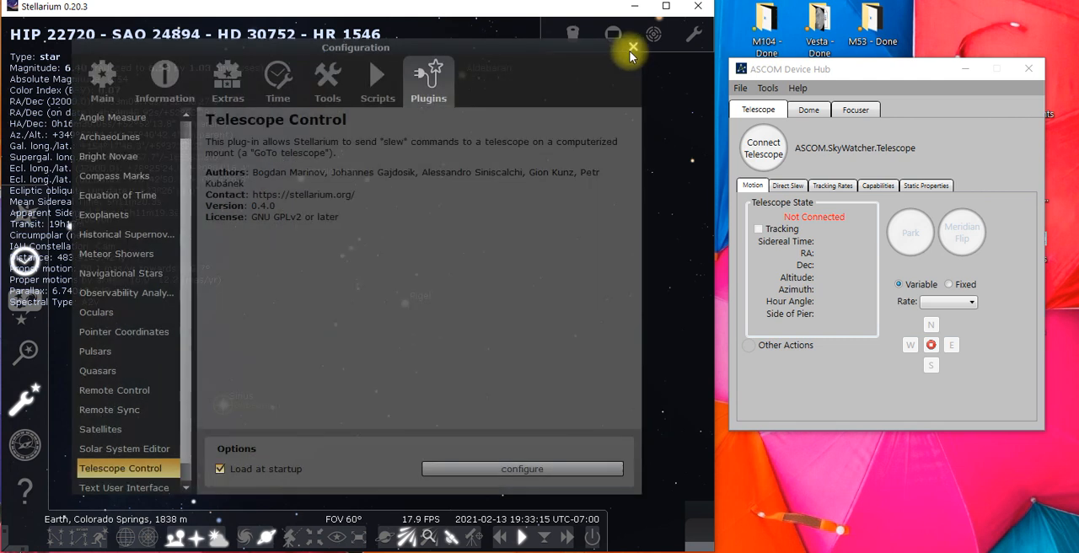
pyautogui.click(631, 50)
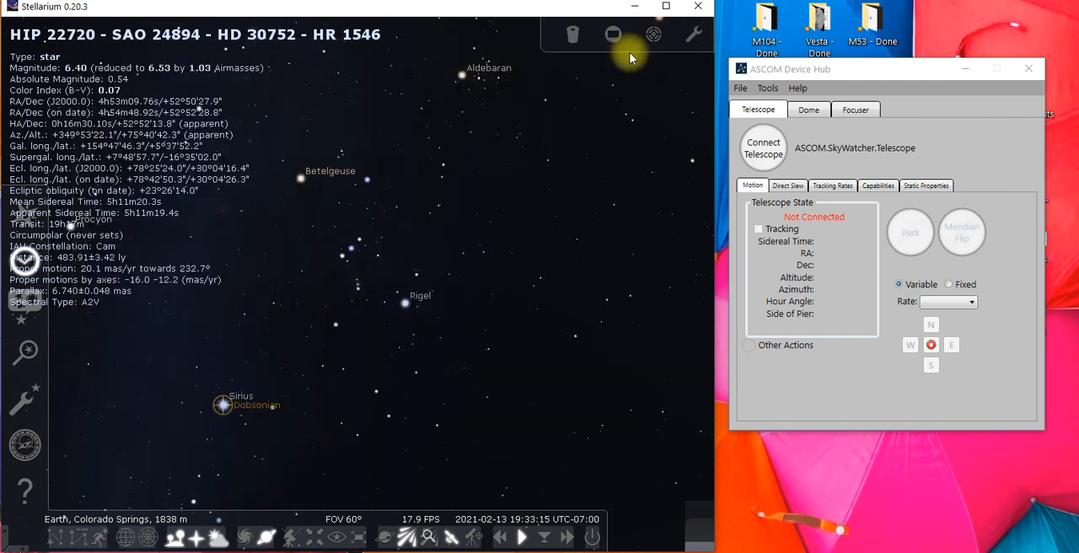
# Select Capella, and from there bring the view back to the Dobsonian reticle with the object search
pyautogui.moveTo(627, 271); pyautogui.dragTo(42, 293)
pyautogui.moveTo(572, 213); pyautogui.dragTo(182, 395)
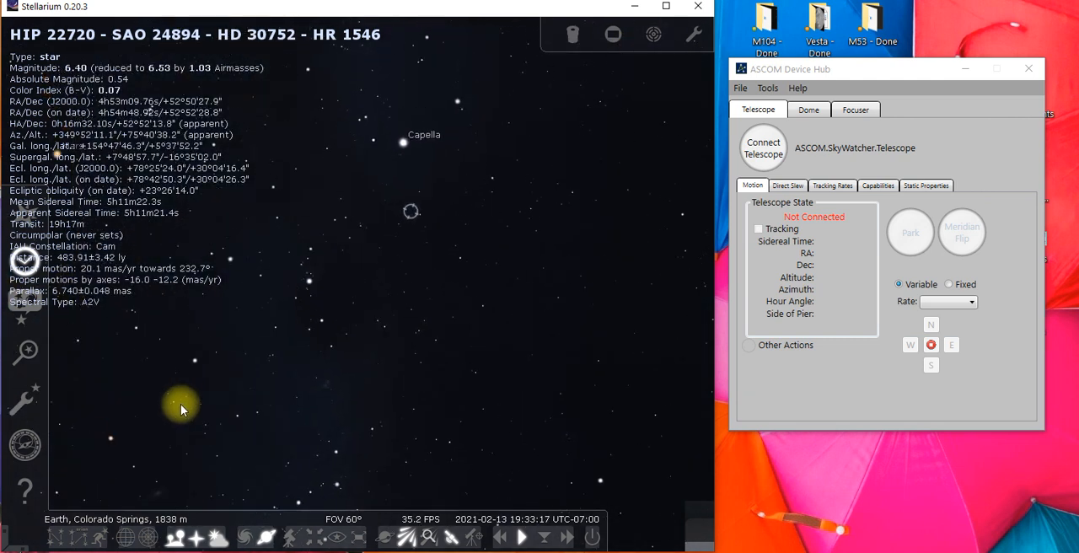
pyautogui.click(404, 152)
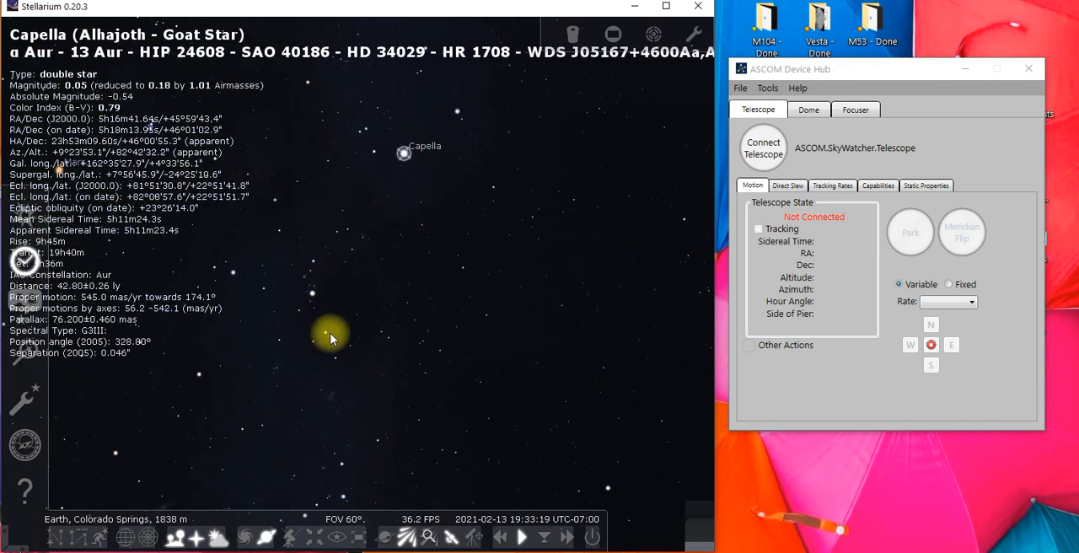
pyautogui.click(26, 349)
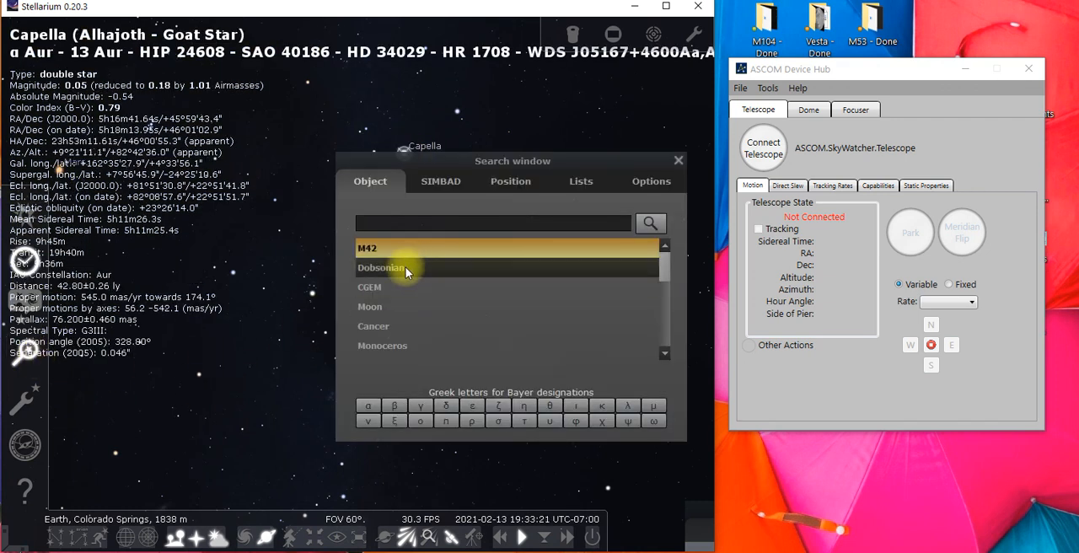
pyautogui.click(406, 266)
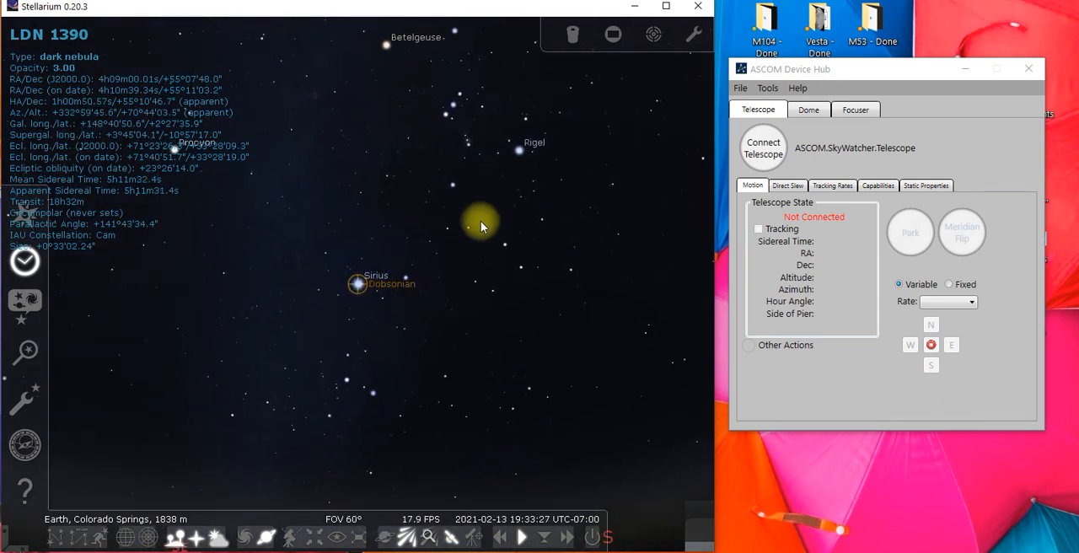
# Select Becklin's Star in the Orion Nebula and slew the Dobsonian telescope to it
pyautogui.moveTo(463, 185); pyautogui.dragTo(462, 260)
pyautogui.scroll(4, 456, 228)
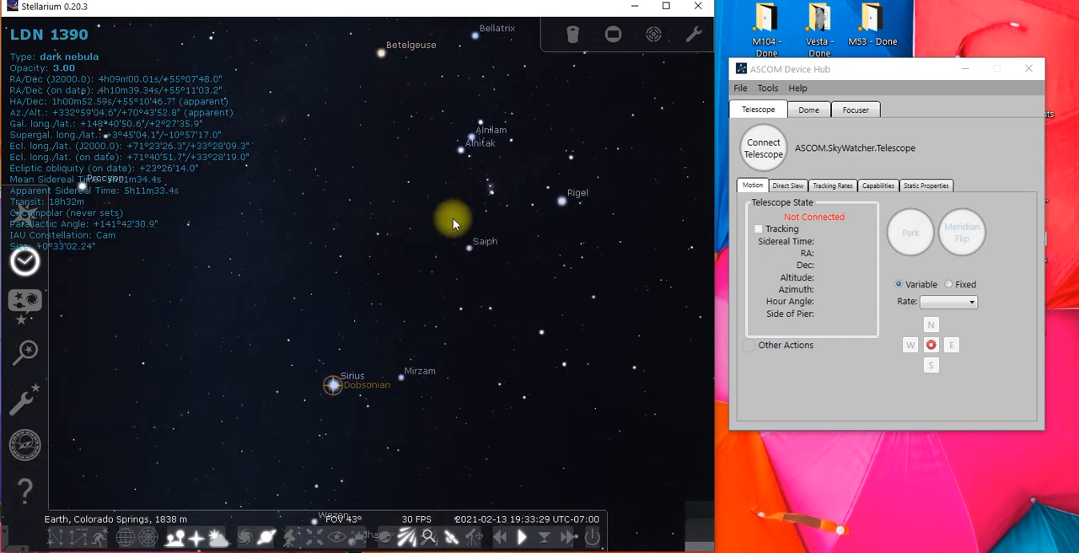
pyautogui.scroll(2, 462, 223)
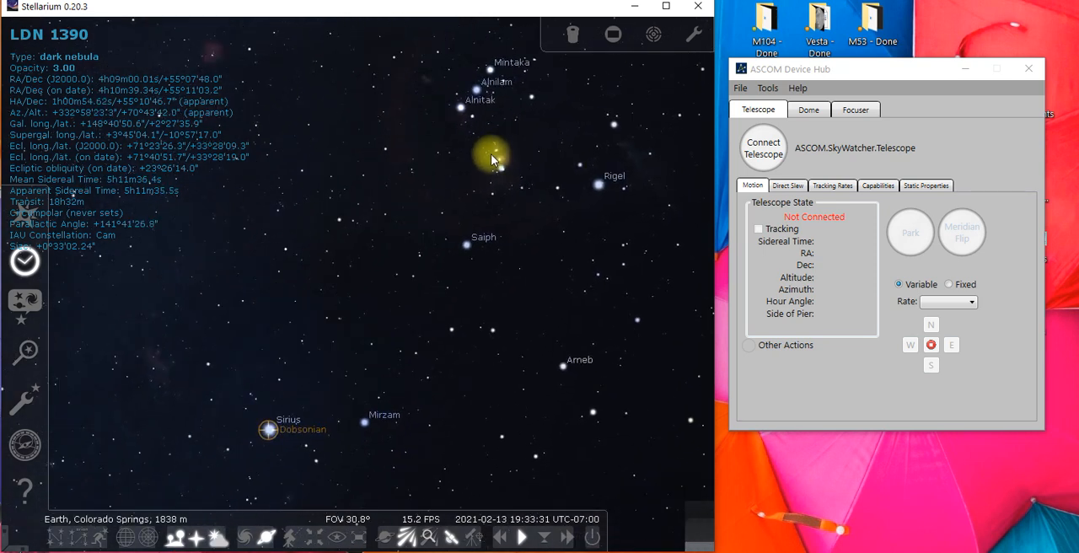
pyautogui.click(498, 158)
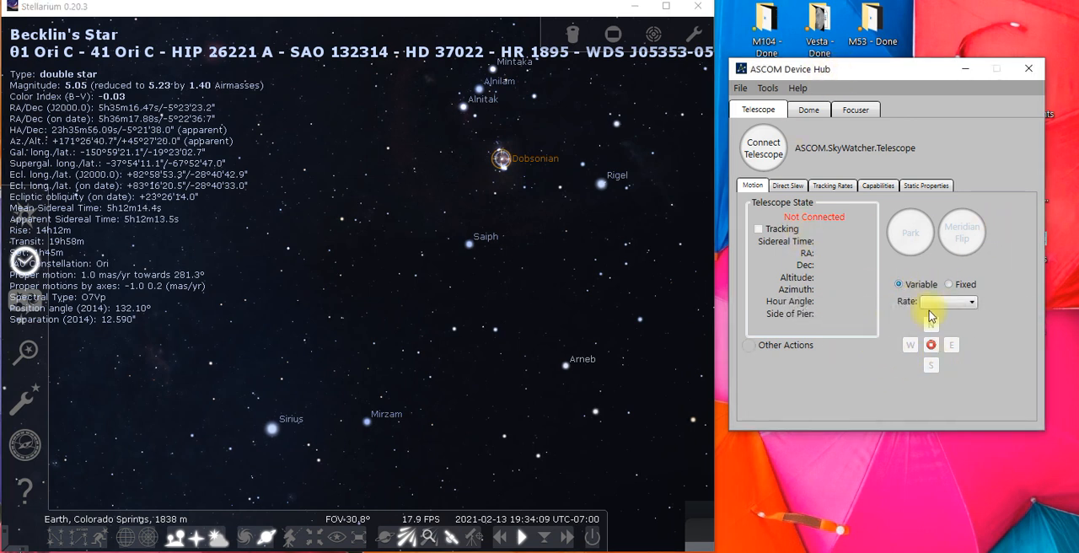
# Look over the direct slew and tracking rate options in ASCOM Device Hub and return to the motion controls
pyautogui.click(787, 185)
pyautogui.click(834, 187)
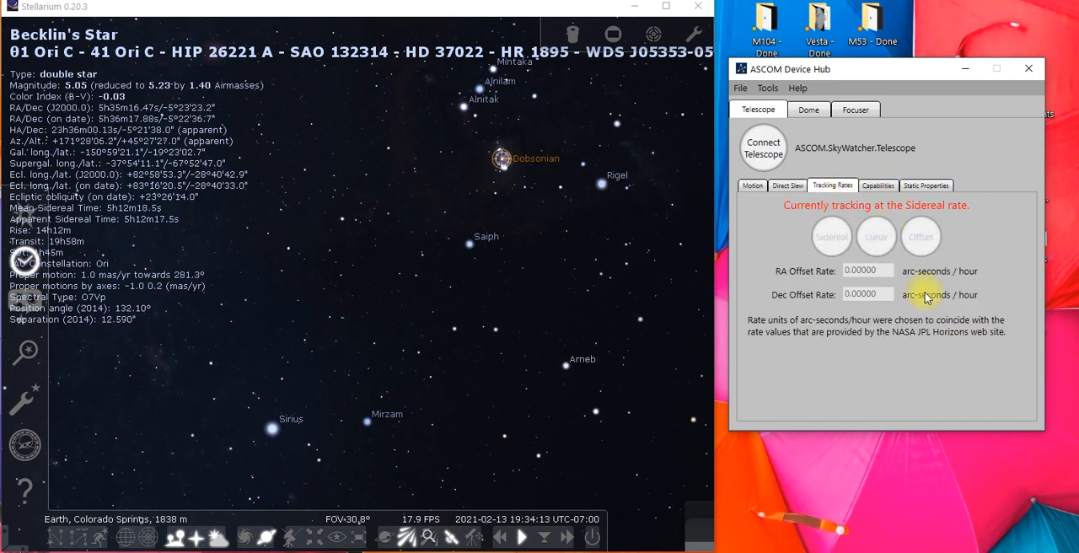
pyautogui.click(752, 186)
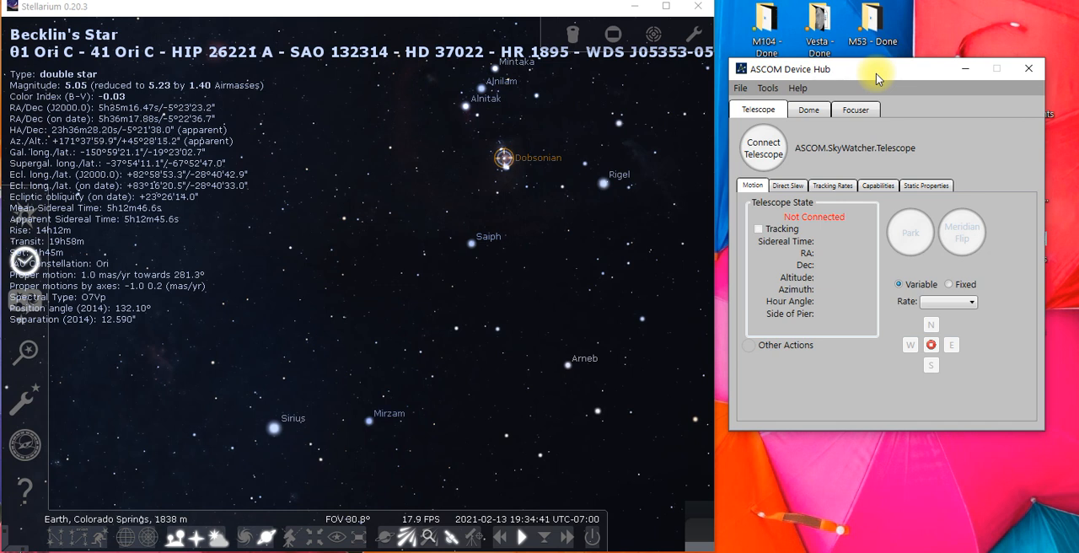
# Check the SkyWatcher Telescope driver's properties in the Device Hub telescope setup and accept the settings
pyautogui.click(767, 87)
pyautogui.click(771, 110)
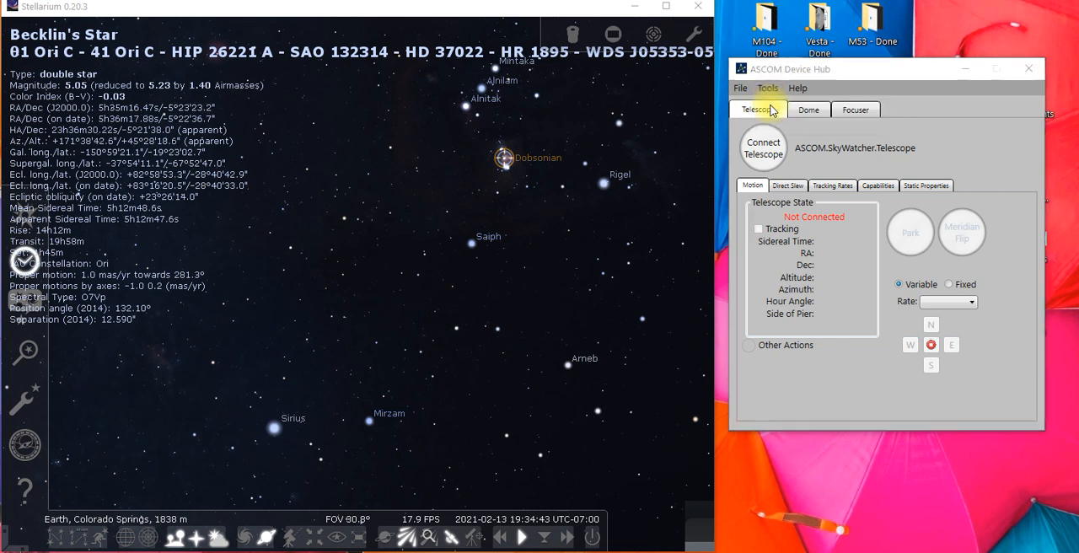
pyautogui.click(880, 217)
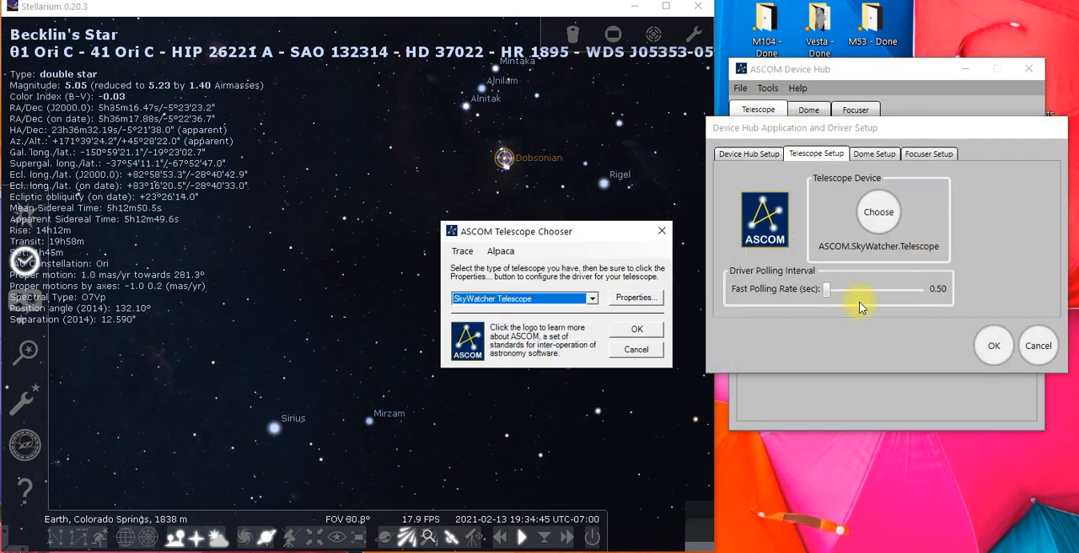
pyautogui.click(639, 301)
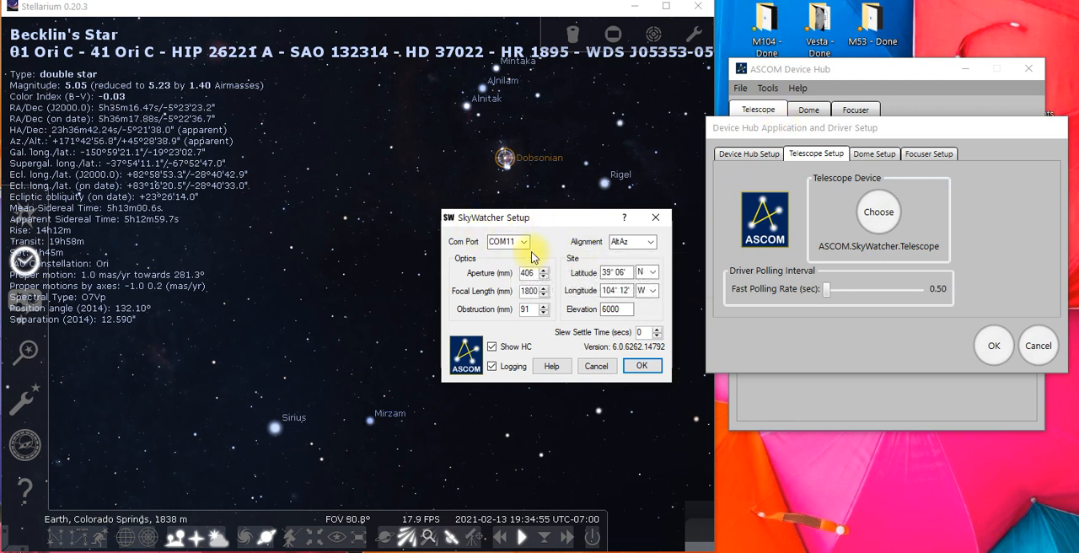
pyautogui.click(650, 372)
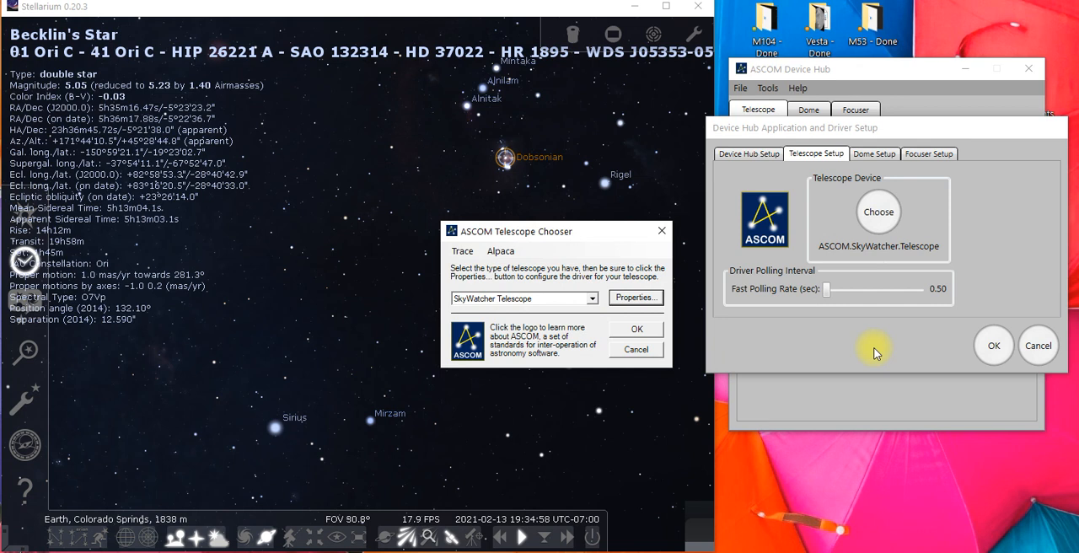
pyautogui.click(643, 337)
pyautogui.click(993, 343)
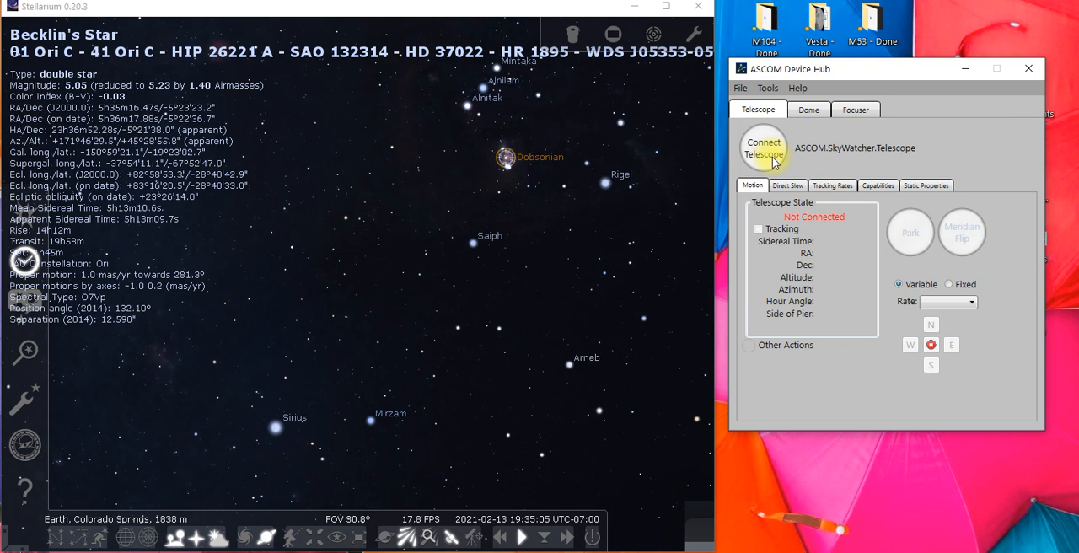
# Connect the SkyWatcher telescope in ASCOM Device Hub and place its Hand Control window below the hub
pyautogui.click(774, 161)
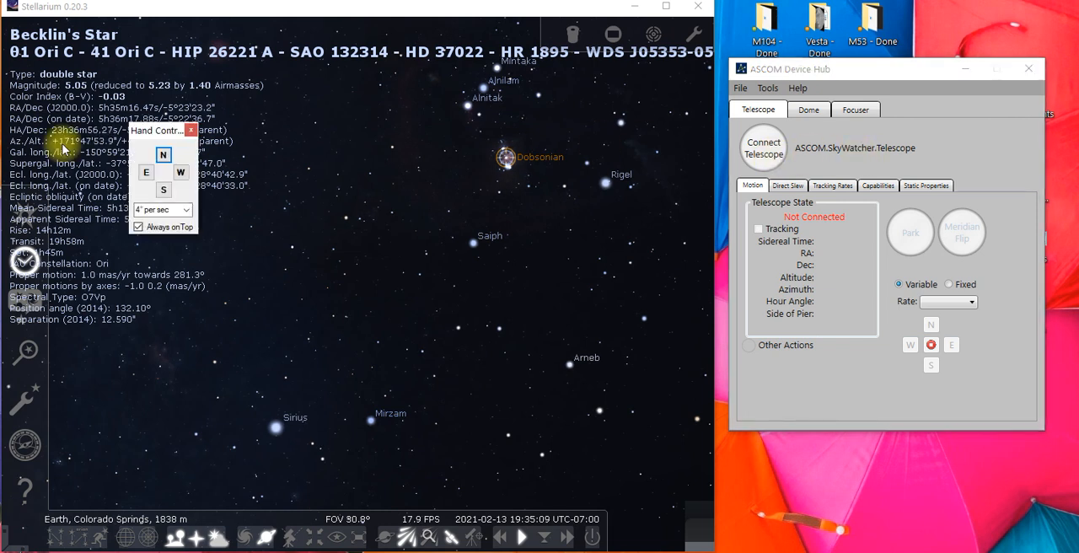
pyautogui.moveTo(156, 134); pyautogui.dragTo(946, 448)
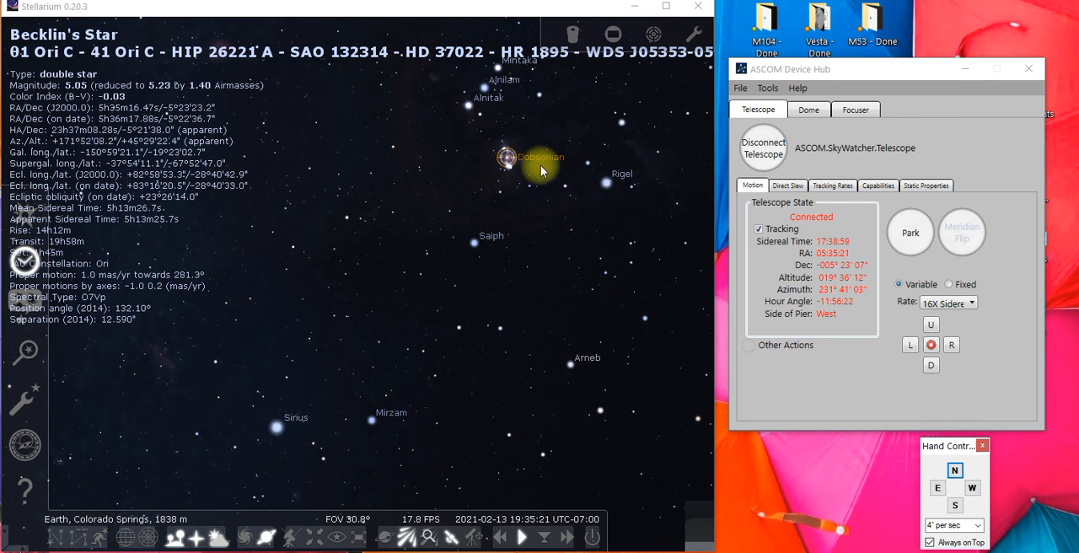
pyautogui.click(805, 70)
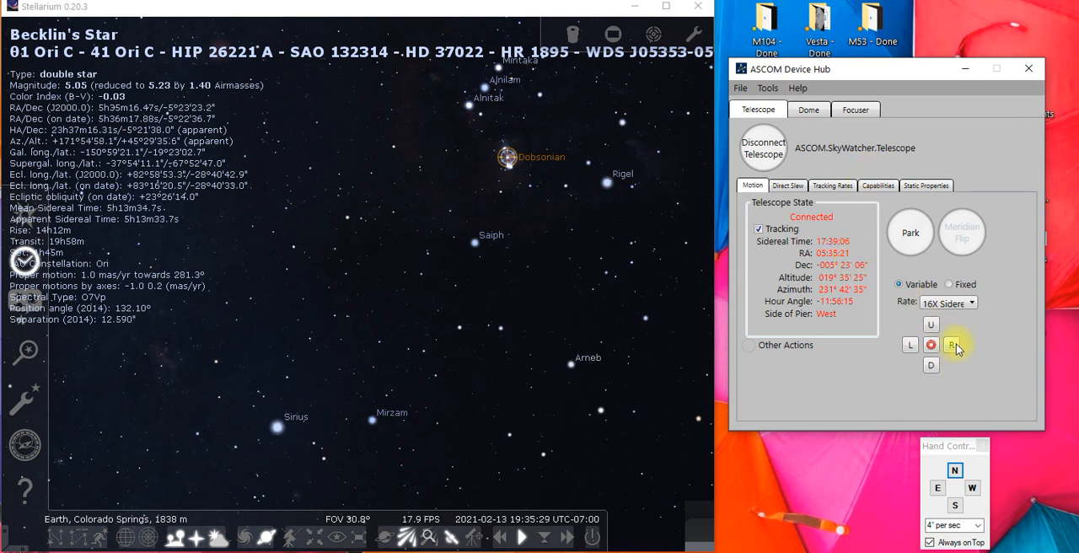
# Set the Device Hub's motion rate to 2 deg/sec and move the telescope to the right, off the Orion Nebula
pyautogui.click(968, 304)
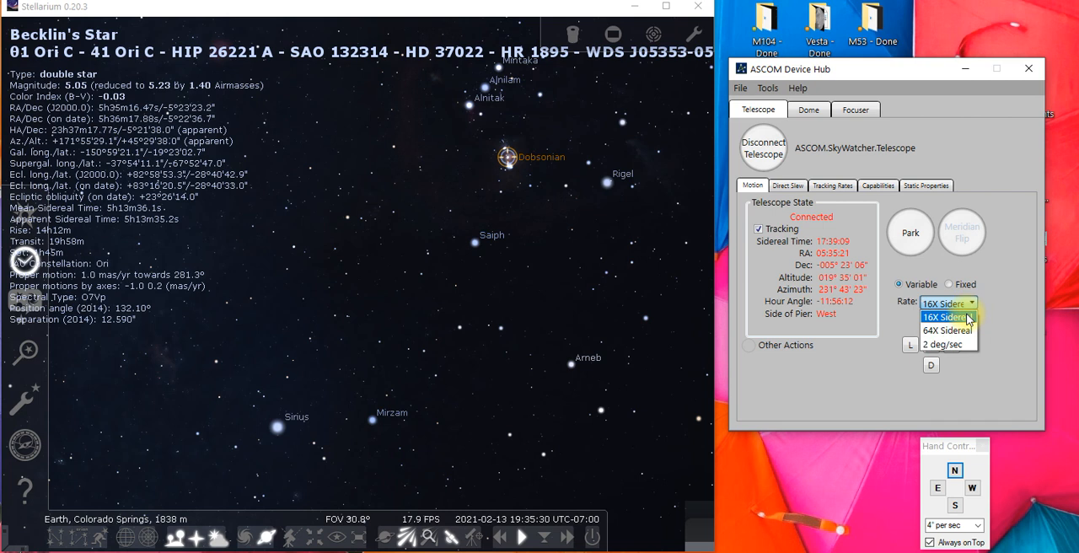
pyautogui.click(949, 344)
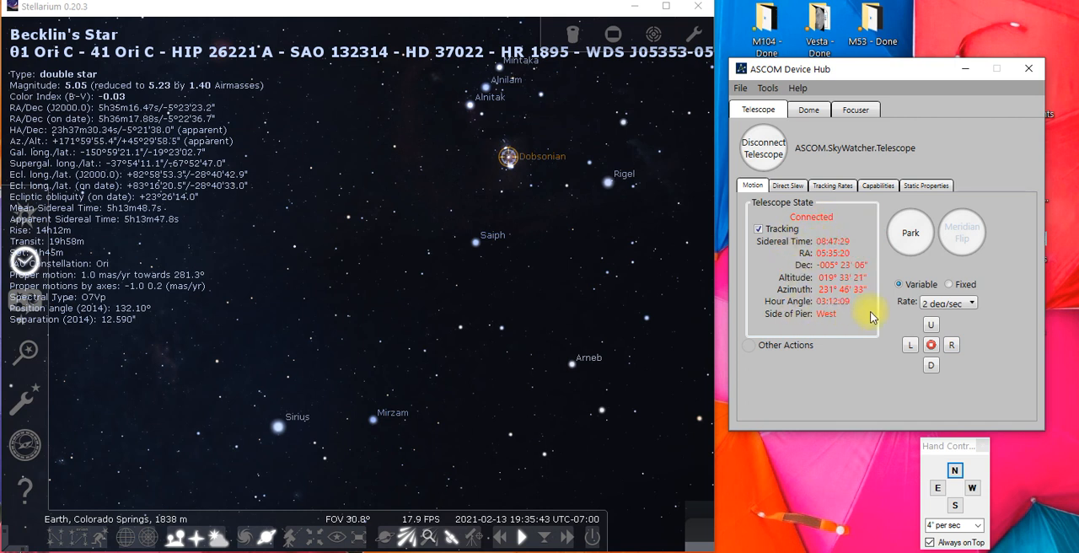
pyautogui.click(569, 12)
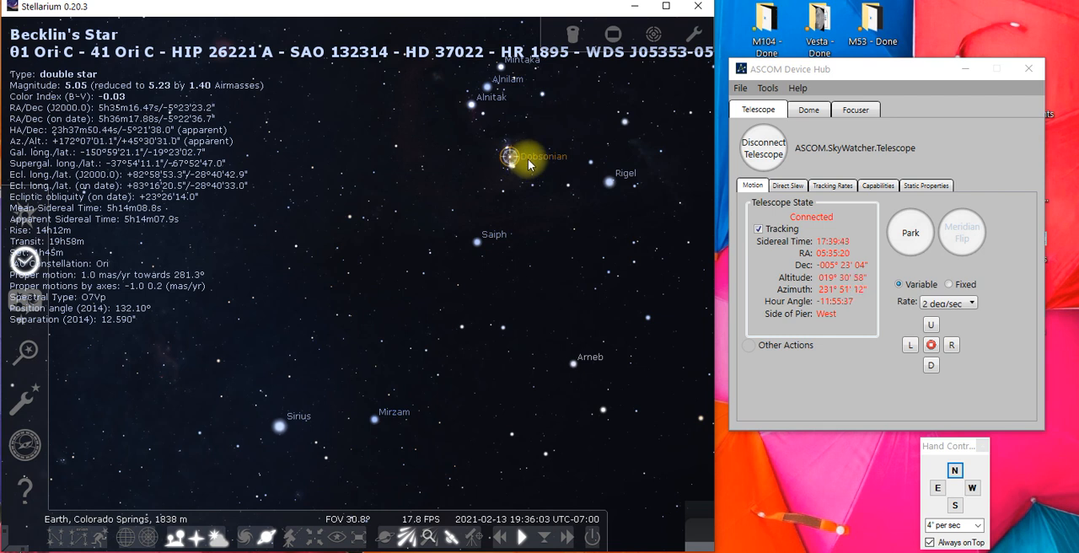
pyautogui.click(953, 347)
pyautogui.moveTo(953, 348); pyautogui.dragTo(956, 352)
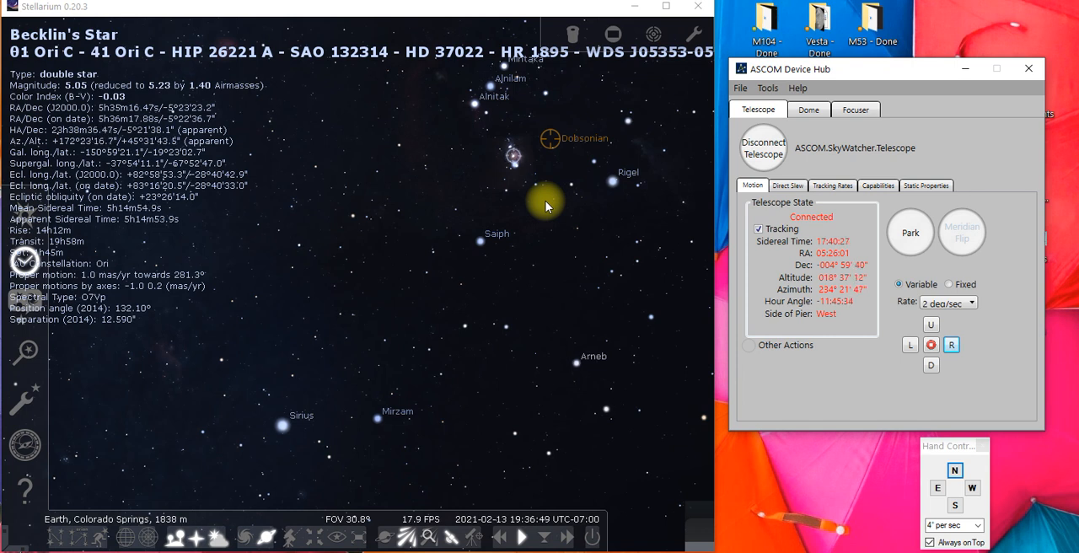
# Select Rigel in Stellarium and slew the Dobsonian telescope to it
pyautogui.click(612, 182)
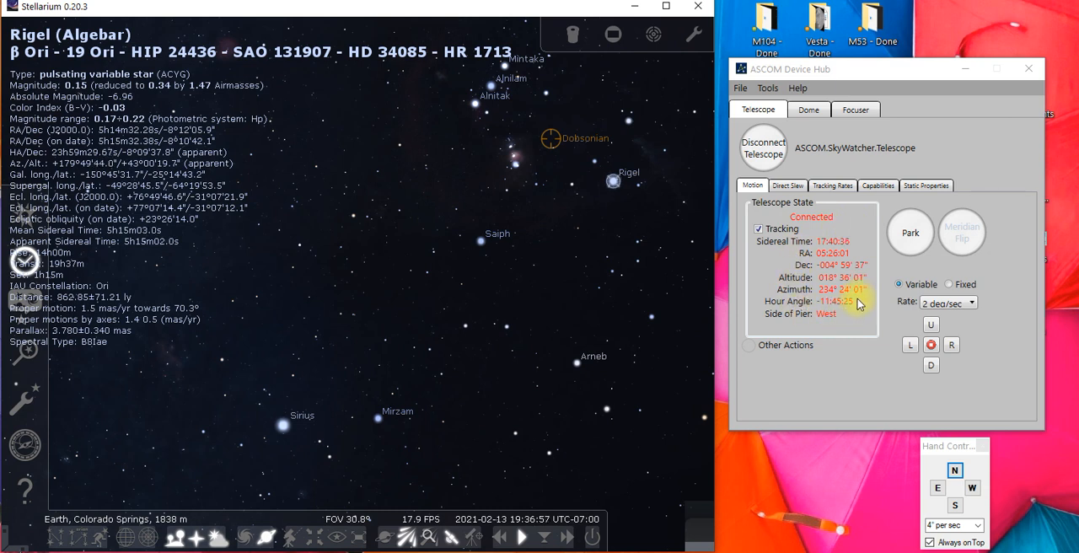
pyautogui.click(863, 76)
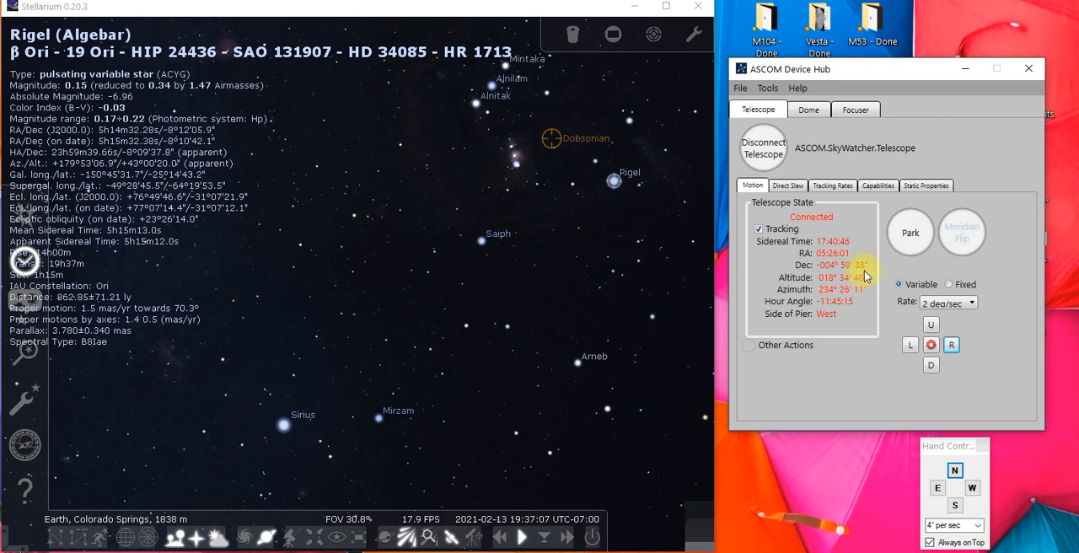
pyautogui.click(590, 15)
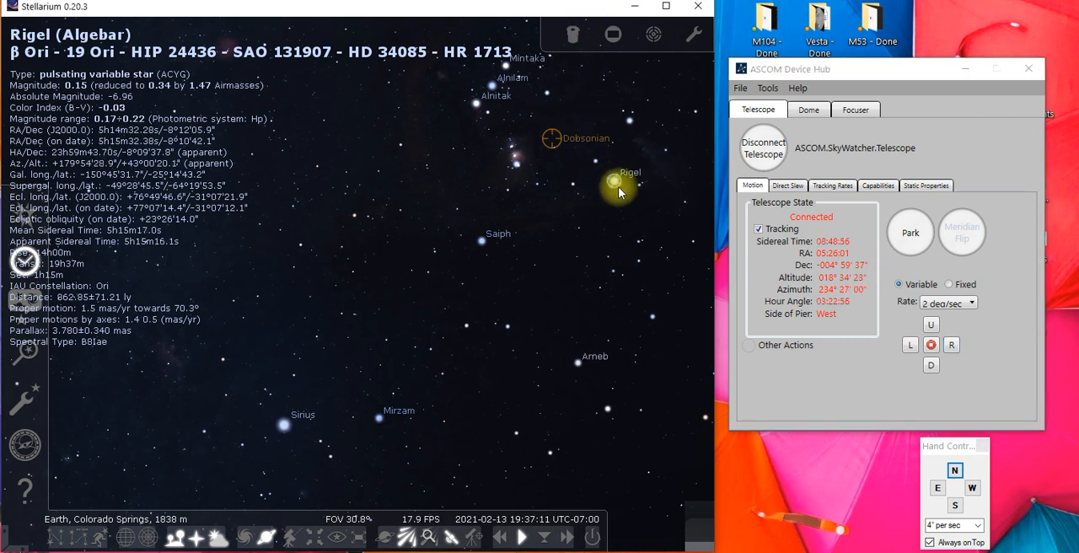
pyautogui.hotkey('ctrl', '1')
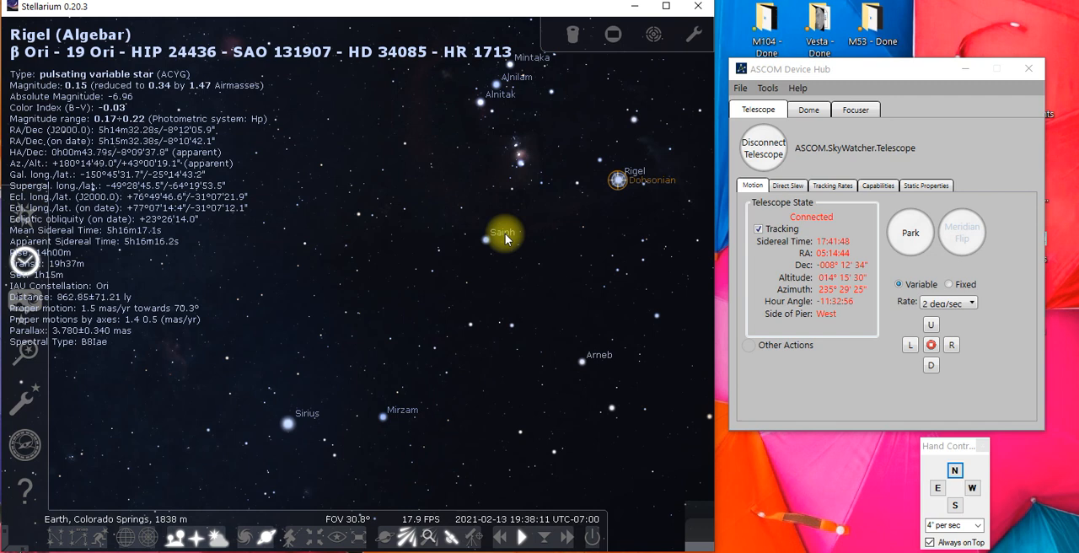
# Select Becklin's Star in a closer view of Orion and slew the telescope from Rigel back to it
pyautogui.click(518, 156)
pyautogui.scroll(3, 532, 207)
pyautogui.moveTo(550, 162); pyautogui.dragTo(221, 385)
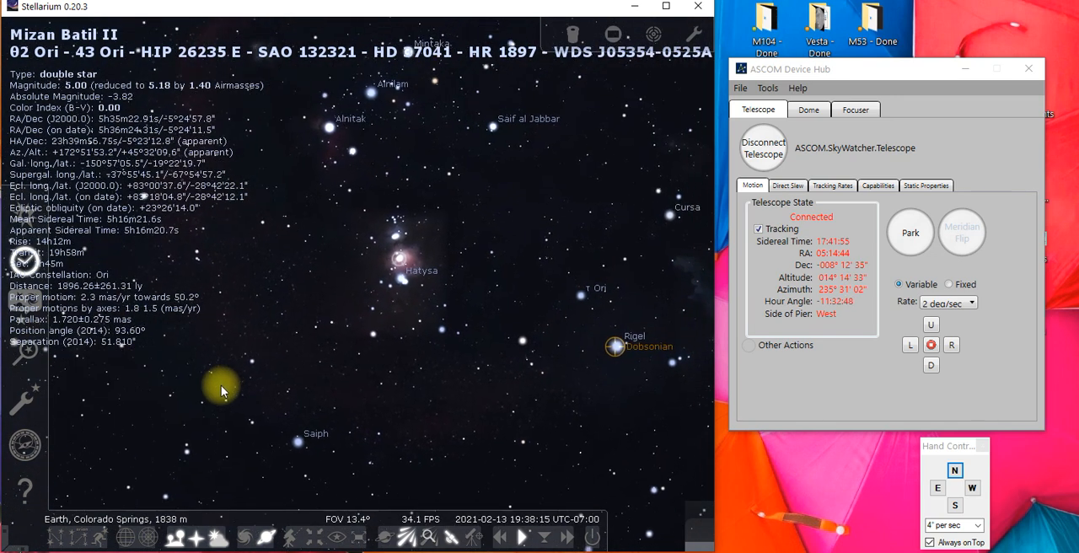
pyautogui.click(403, 263)
pyautogui.click(399, 262)
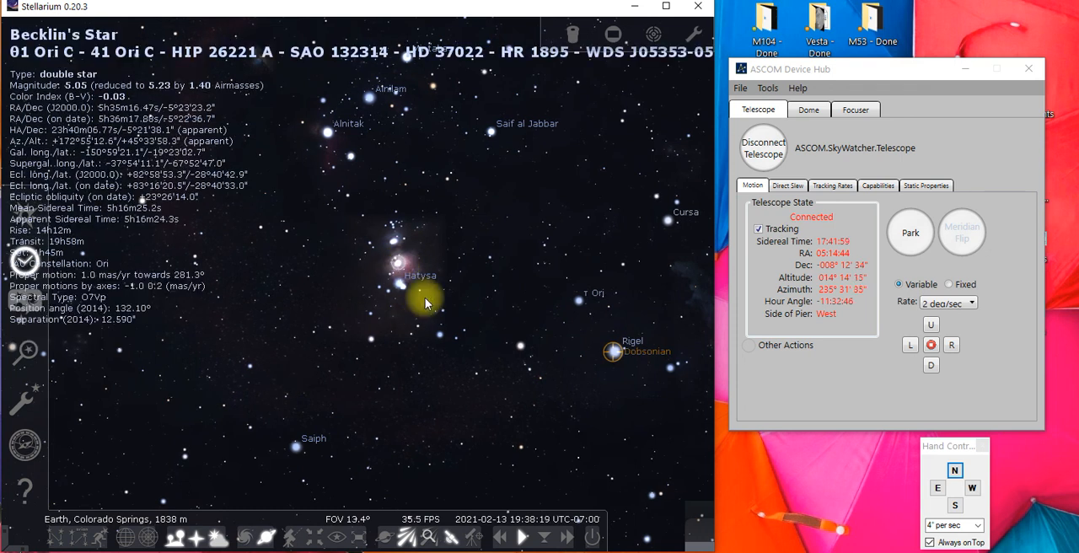
pyautogui.hotkey('ctrl', '1')
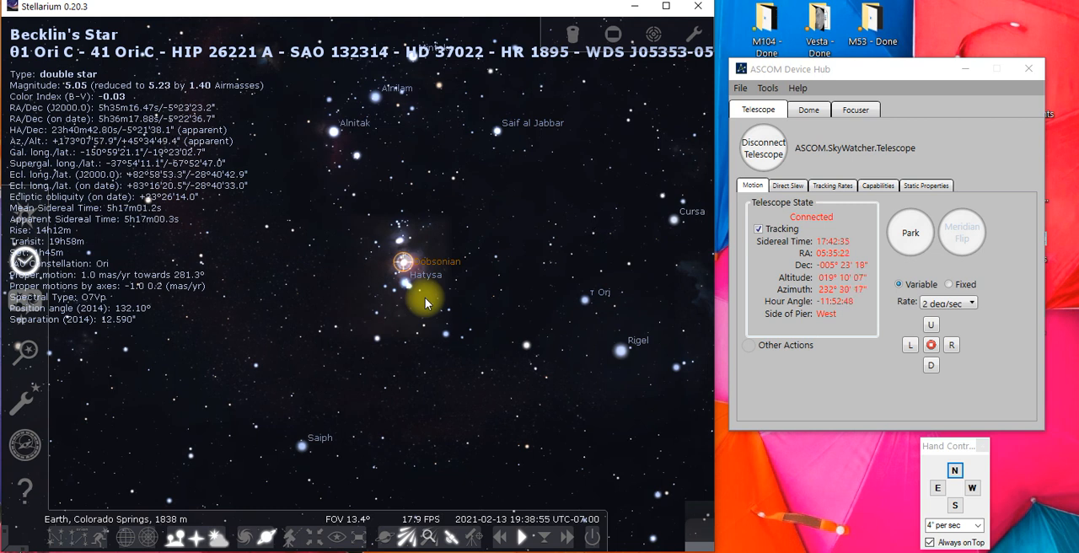
# Examine the Orion Nebula around the Dobsonian reticle up close and inspect several of its stars, ending with NU Ori
pyautogui.scroll(3, 380, 265)
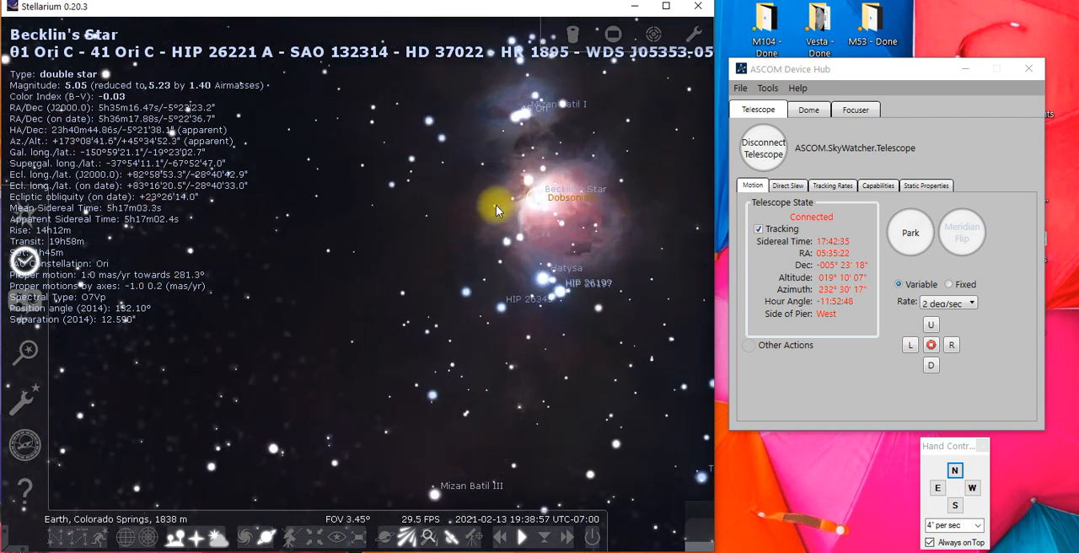
pyautogui.scroll(2, 362, 256)
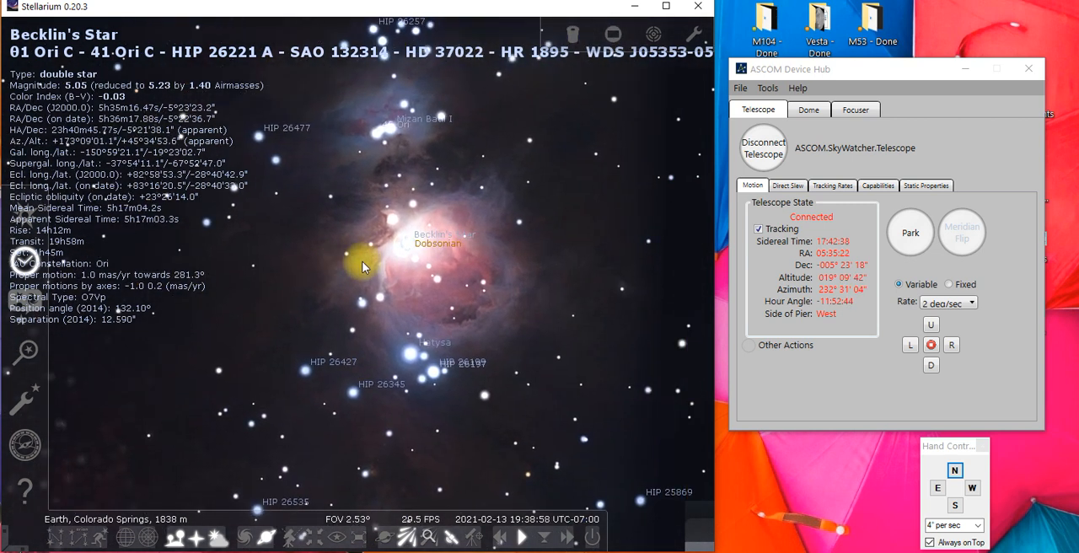
pyautogui.click(435, 278)
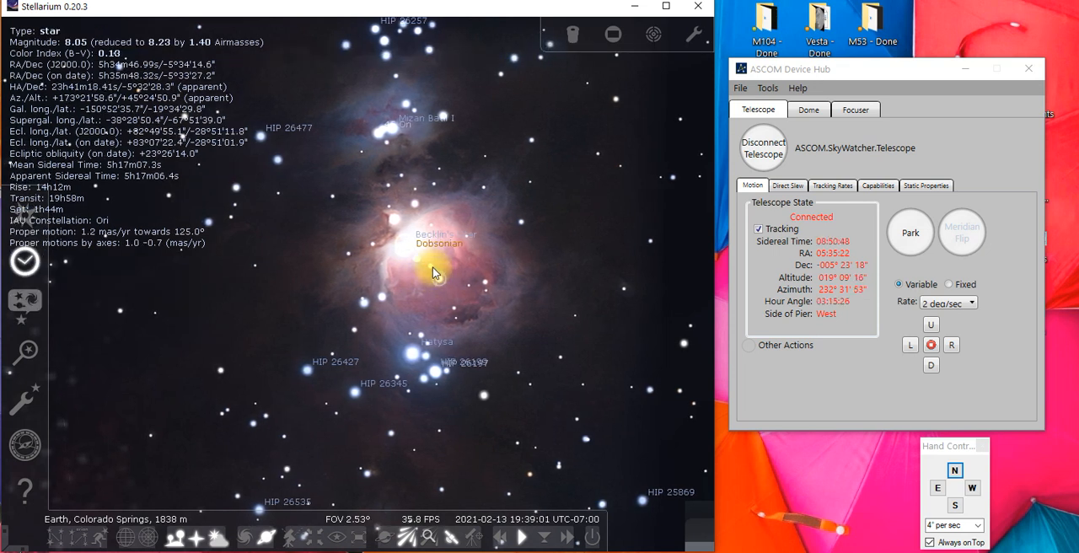
pyautogui.click(383, 296)
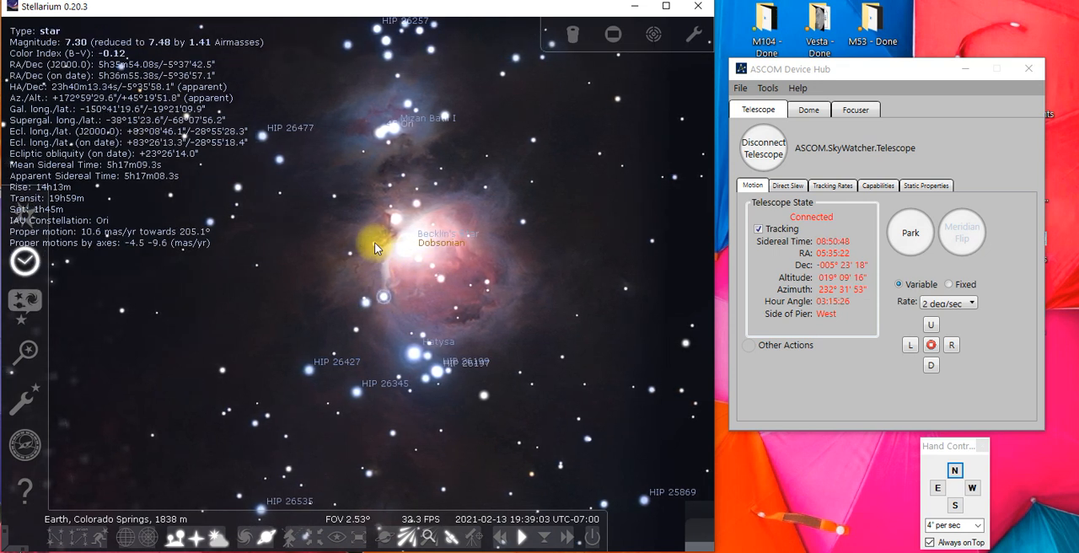
pyautogui.click(415, 206)
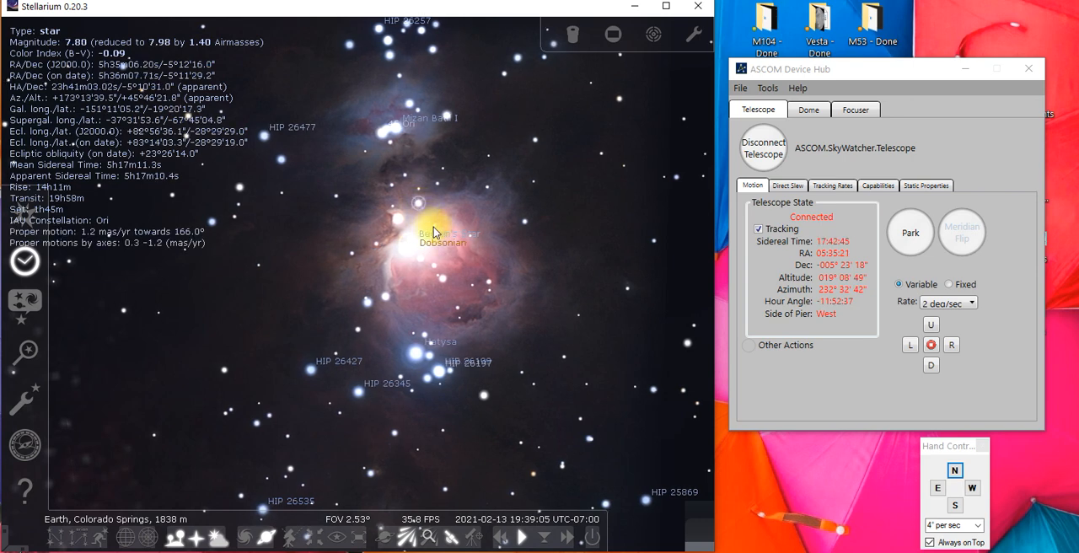
pyautogui.click(413, 230)
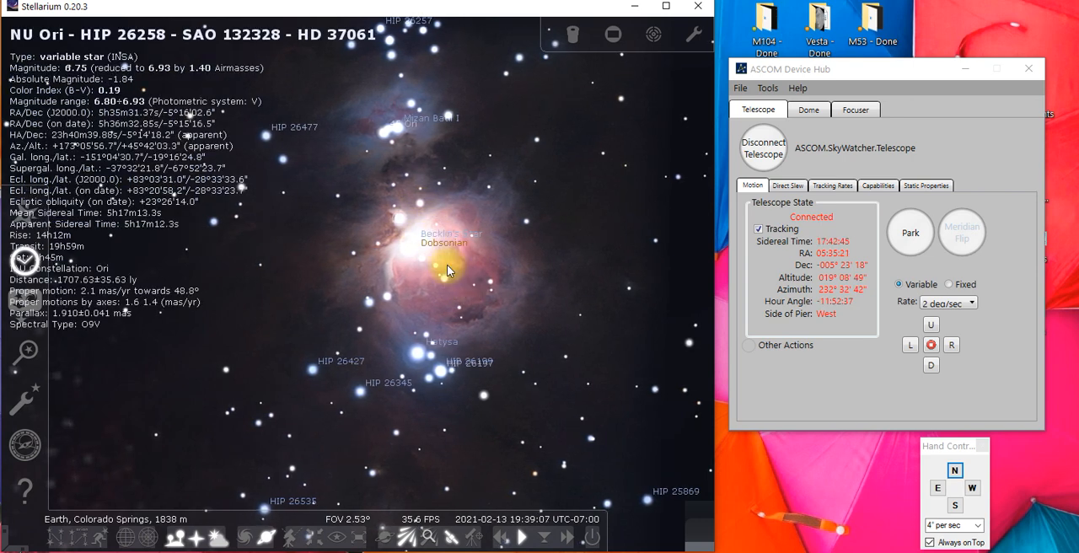
pyautogui.scroll(-4, 447, 264)
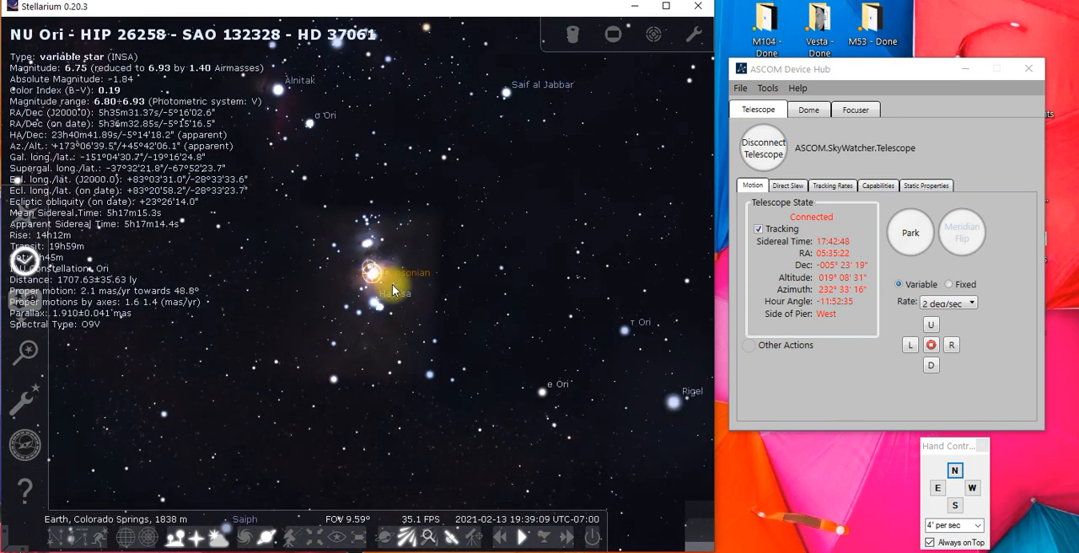
pyautogui.scroll(-2, 400, 290)
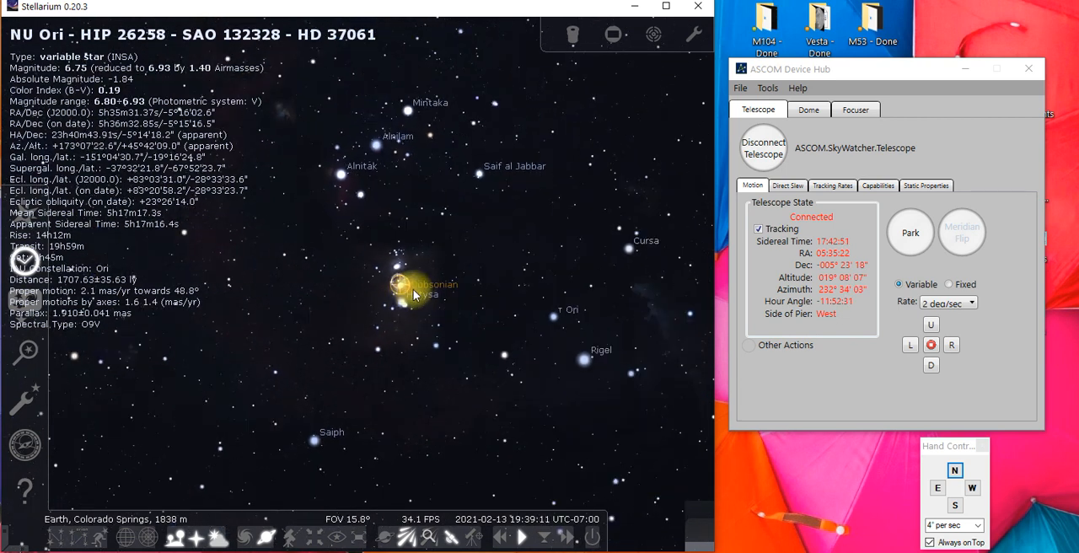
# Place the Hand Control window over the Device Hub and set its motion rate to 0.5X sidereal
pyautogui.click(873, 74)
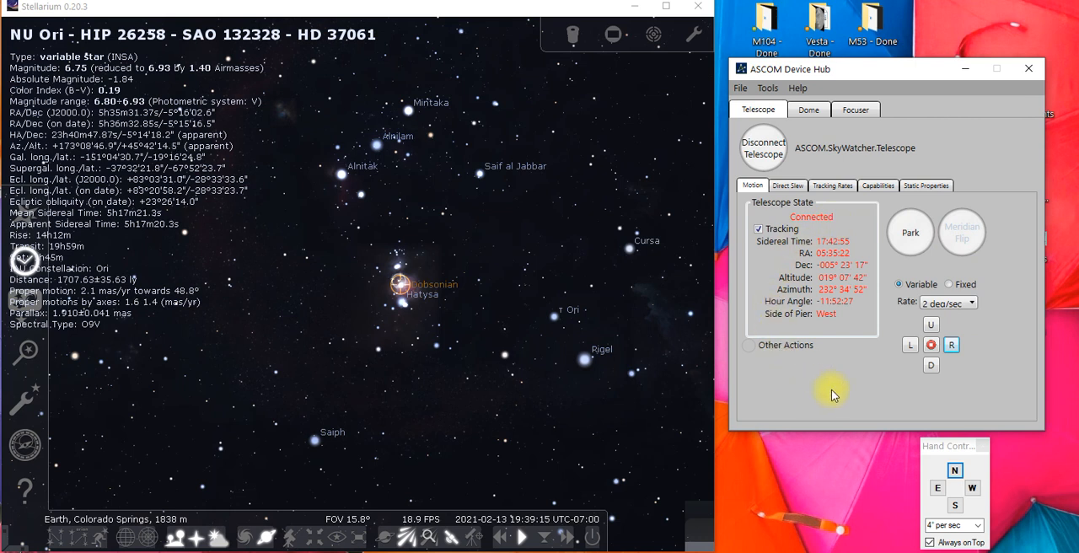
pyautogui.moveTo(963, 452); pyautogui.dragTo(851, 349)
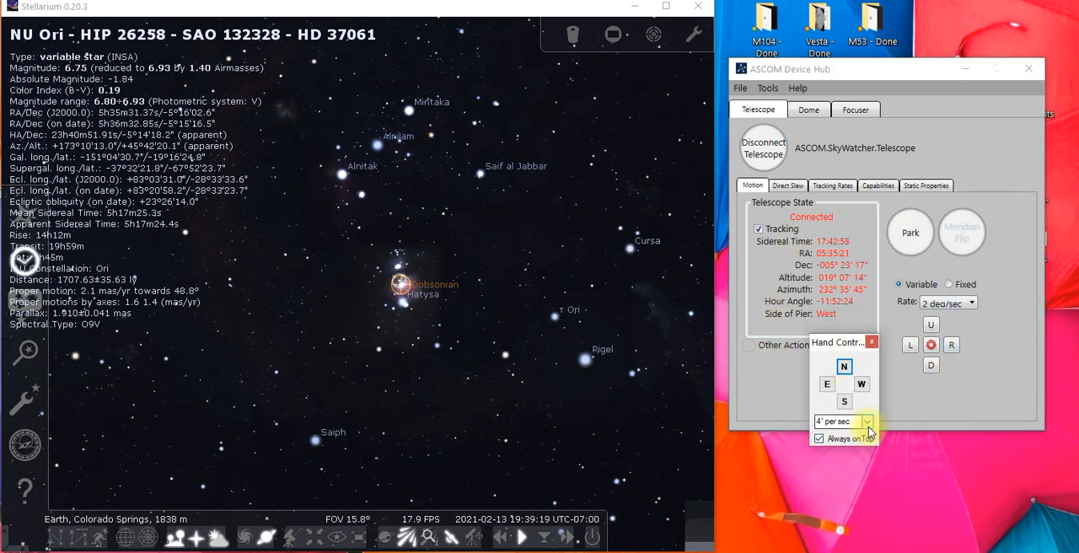
pyautogui.click(868, 421)
pyautogui.click(850, 436)
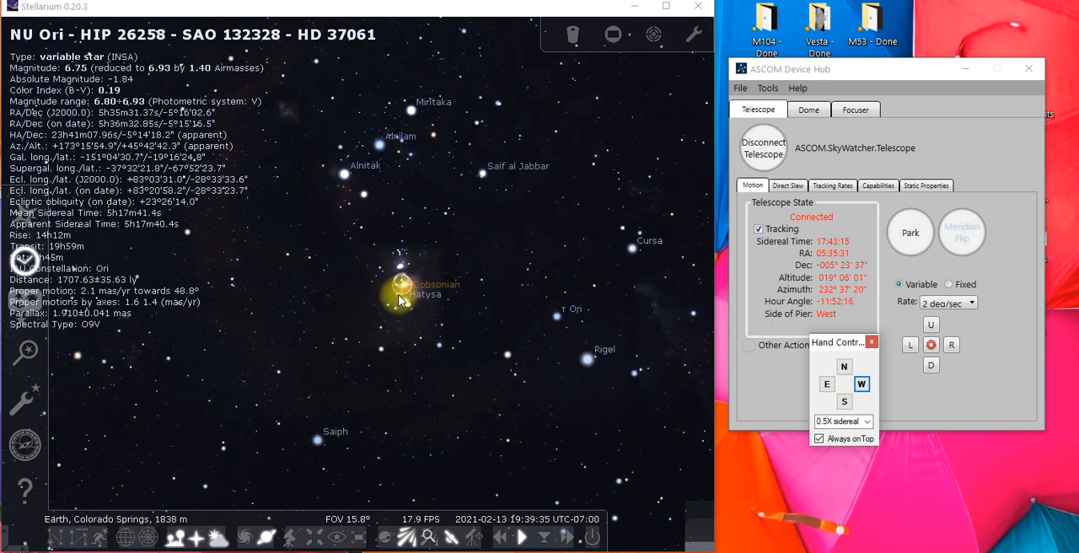
# Select the star HIP 26641 east of the Orion Nebula, slew the telescope to it and compare the reticle with the star up close
pyautogui.scroll(5, 400, 296)
pyautogui.moveTo(571, 288); pyautogui.dragTo(273, 287)
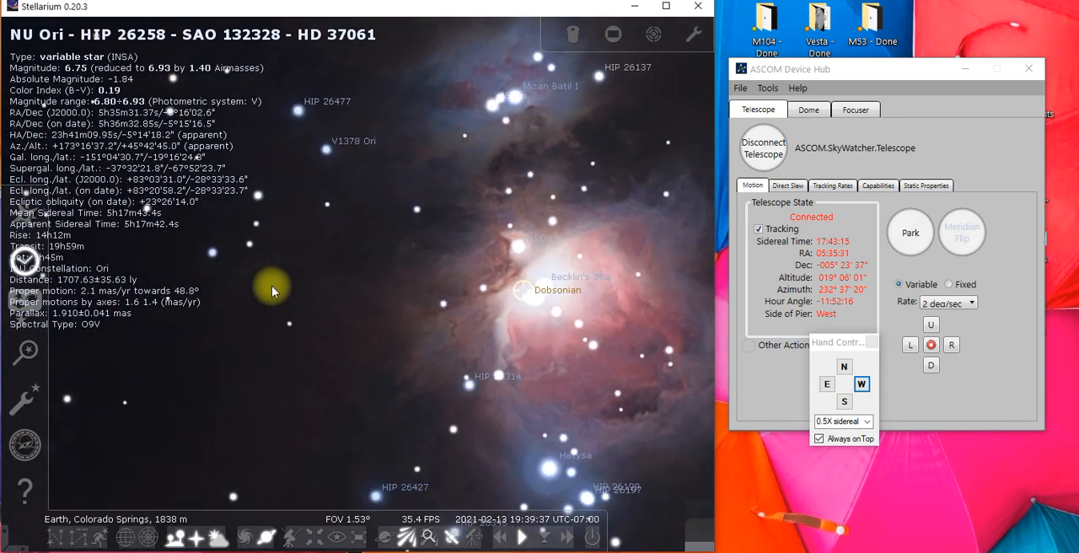
pyautogui.scroll(2, 517, 295)
pyautogui.moveTo(614, 277); pyautogui.dragTo(221, 268)
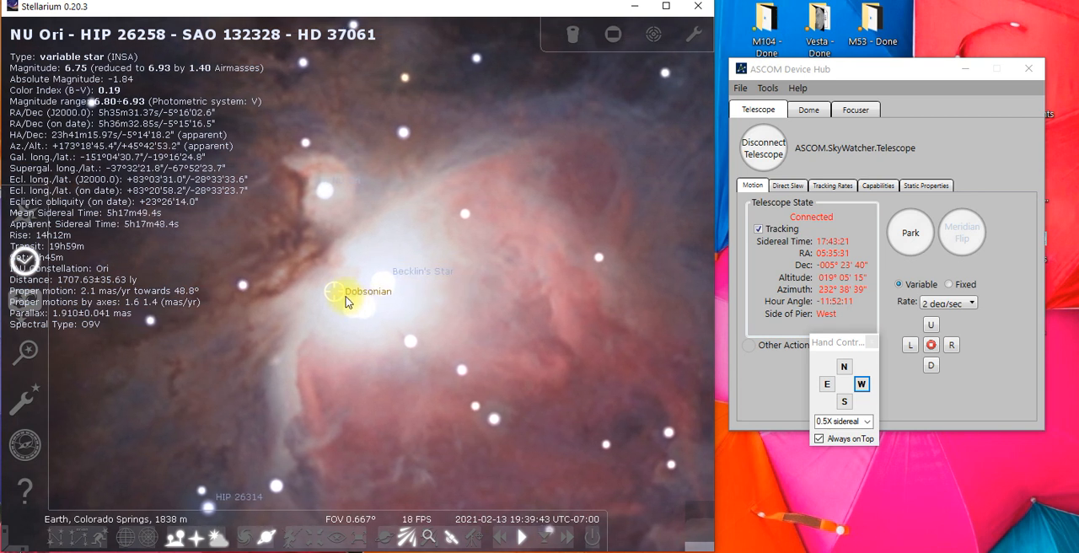
pyautogui.scroll(-3, 373, 302)
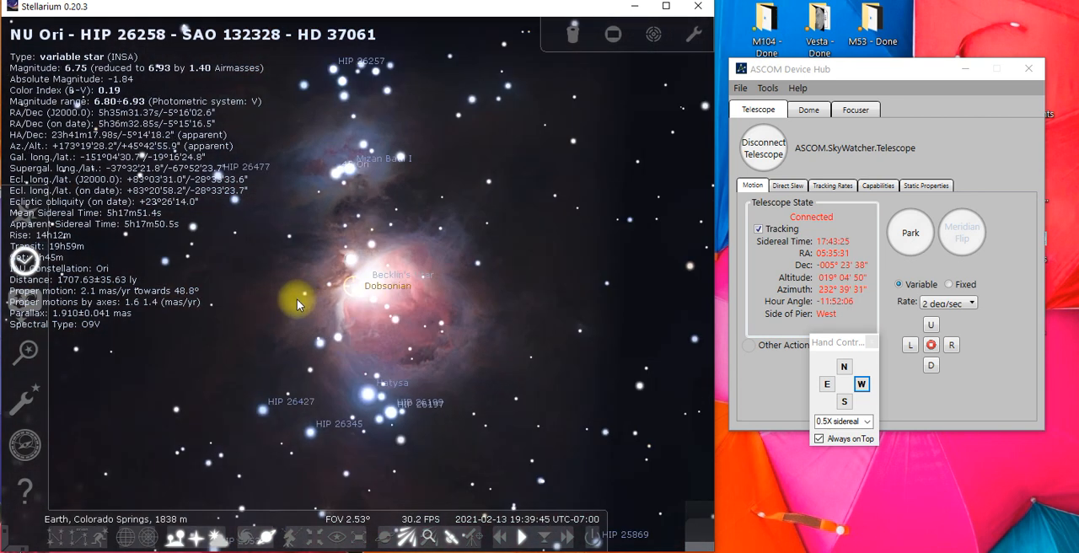
pyautogui.moveTo(300, 300); pyautogui.dragTo(520, 304)
pyautogui.click(358, 243)
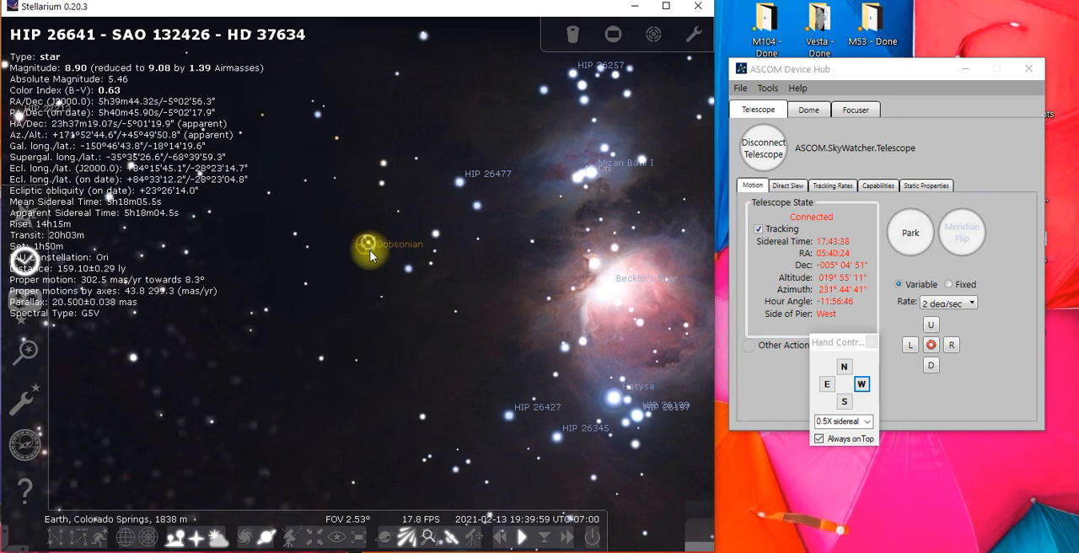
pyautogui.scroll(2, 370, 254)
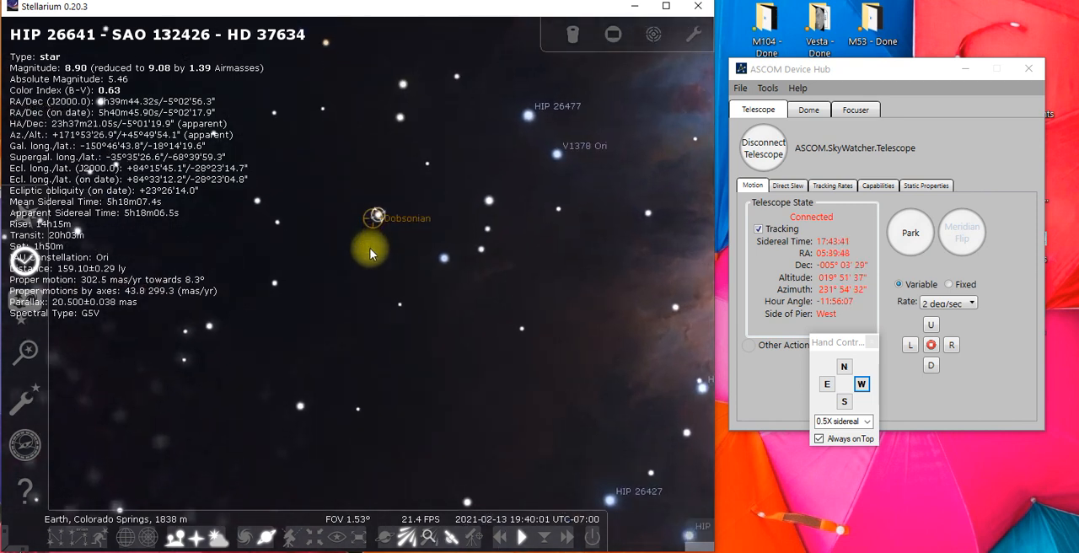
pyautogui.scroll(3, 380, 194)
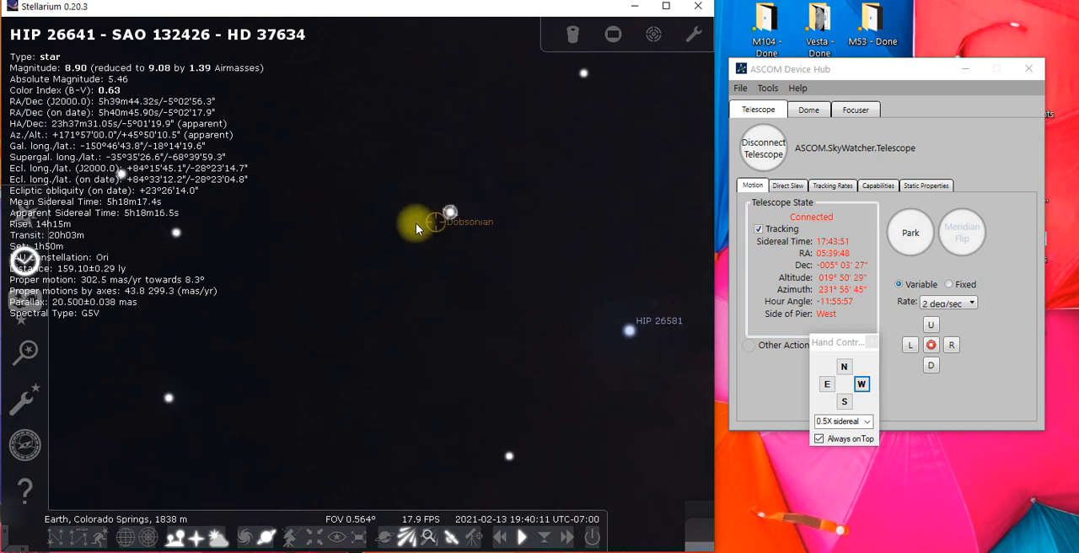
pyautogui.moveTo(520, 185); pyautogui.dragTo(410, 212)
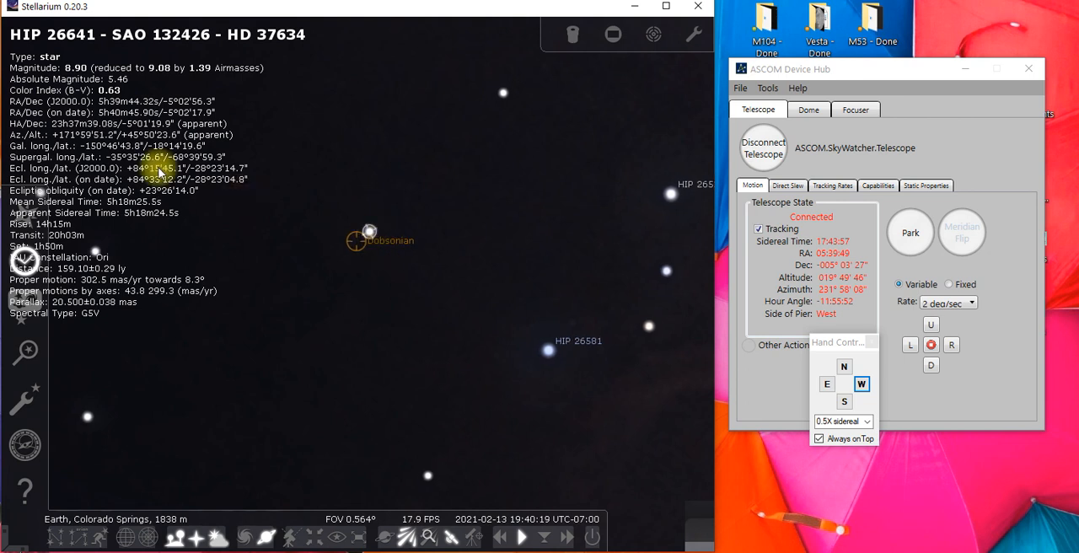
# Rearrange the Device Hub and Hand Control windows beside the sky view, with the Hand Control overlapping the hub's lower edge
pyautogui.click(891, 68)
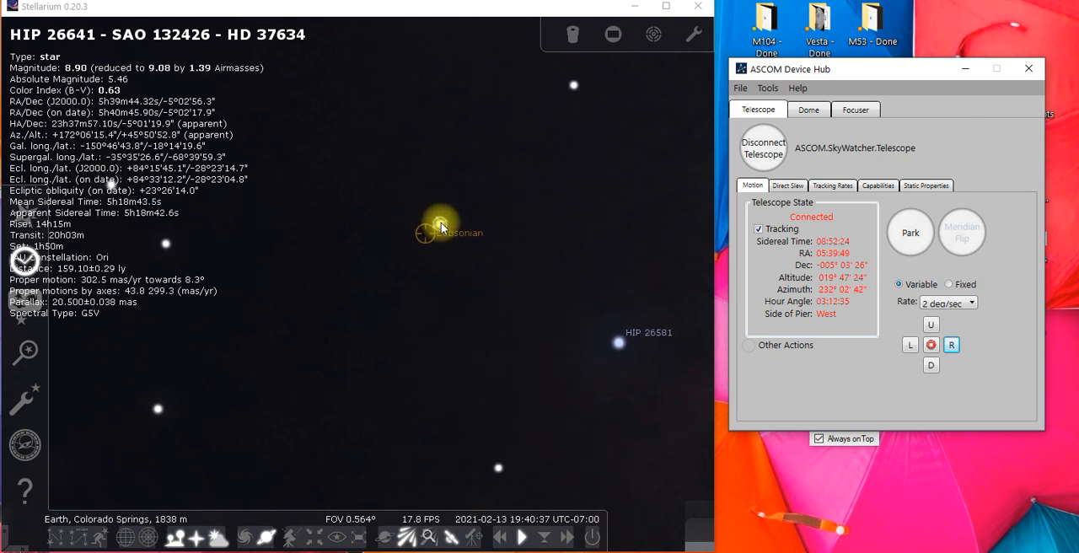
pyautogui.moveTo(891, 67); pyautogui.dragTo(691, 37)
pyautogui.moveTo(855, 349); pyautogui.dragTo(965, 446)
pyautogui.moveTo(708, 38); pyautogui.dragTo(943, 24)
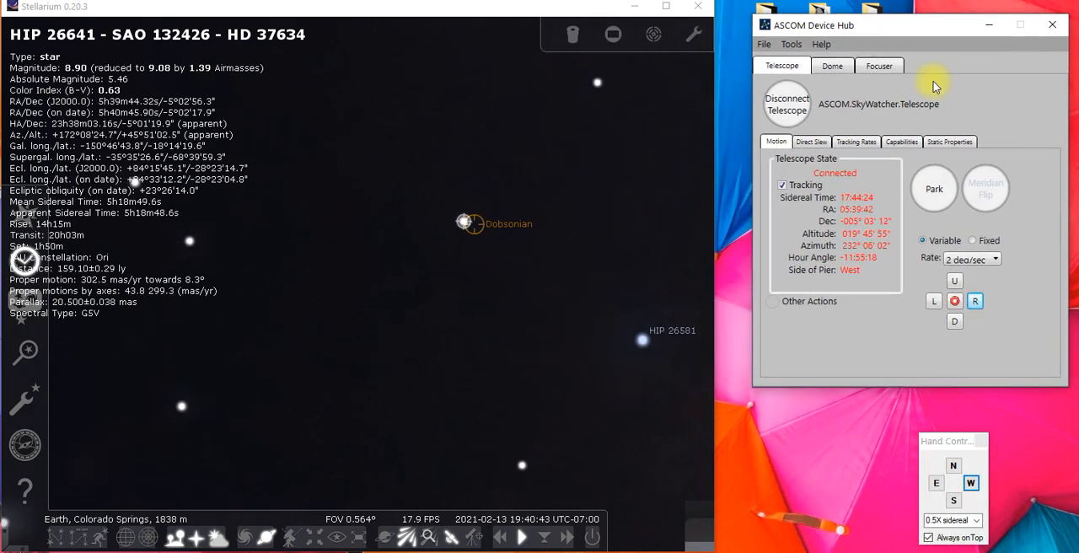
pyautogui.moveTo(940, 447); pyautogui.dragTo(868, 349)
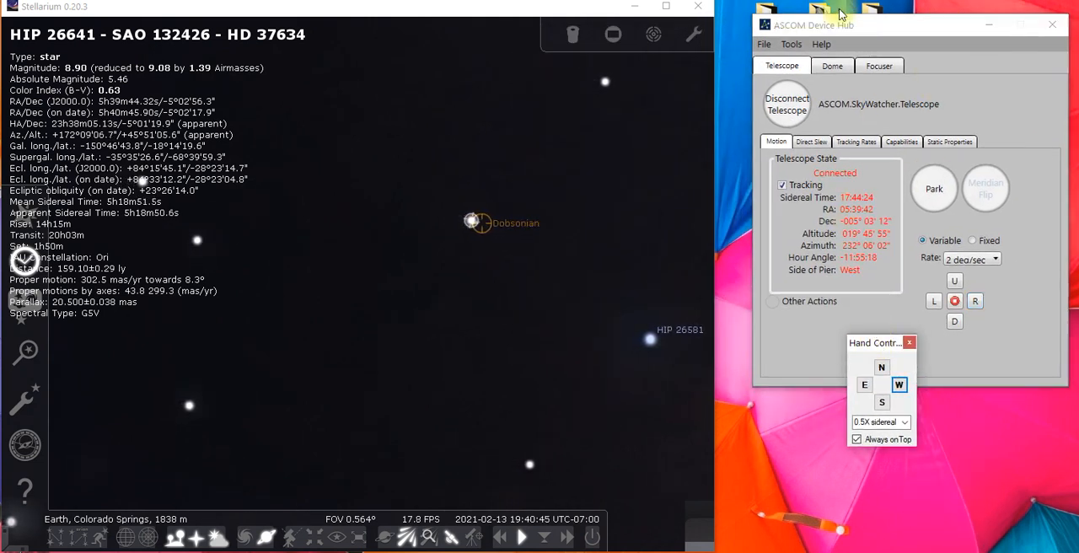
# Review the Device Hub's variable motion rates, then set the Hand Control's motion rate to 1X sidereal
pyautogui.click(985, 259)
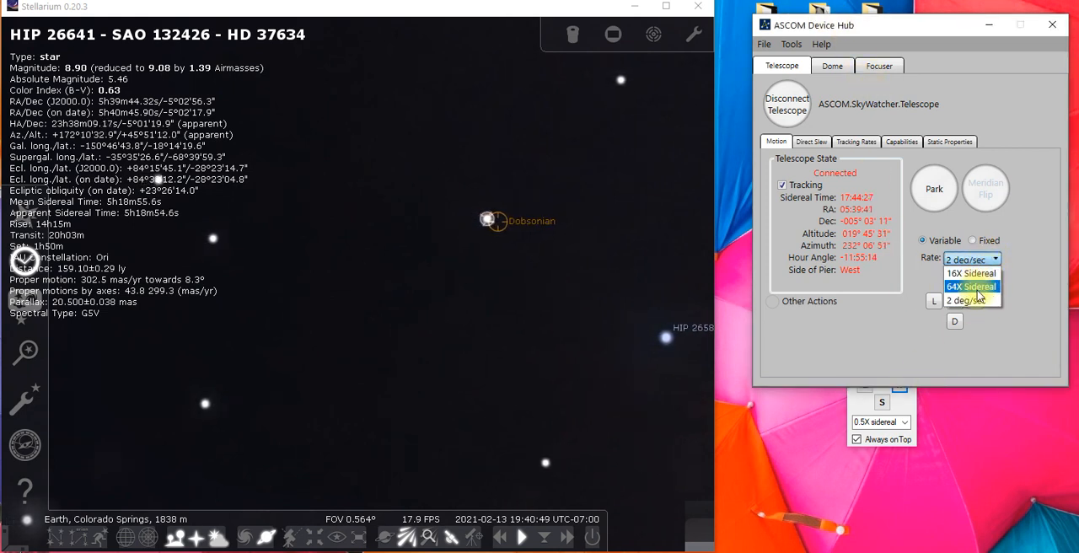
pyautogui.click(1020, 295)
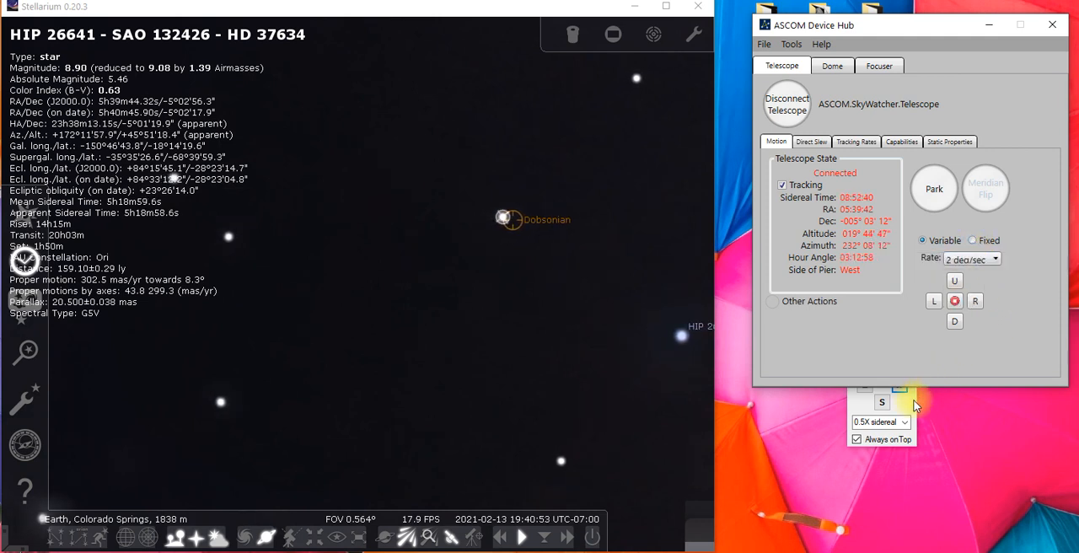
pyautogui.click(905, 396)
pyautogui.moveTo(890, 342); pyautogui.dragTo(980, 321)
pyautogui.click(994, 402)
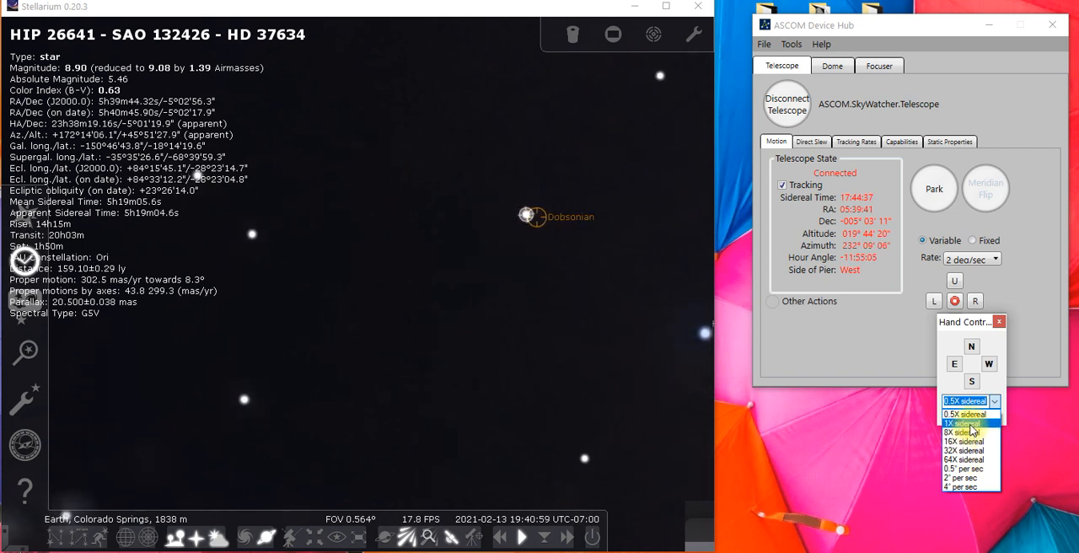
pyautogui.click(970, 424)
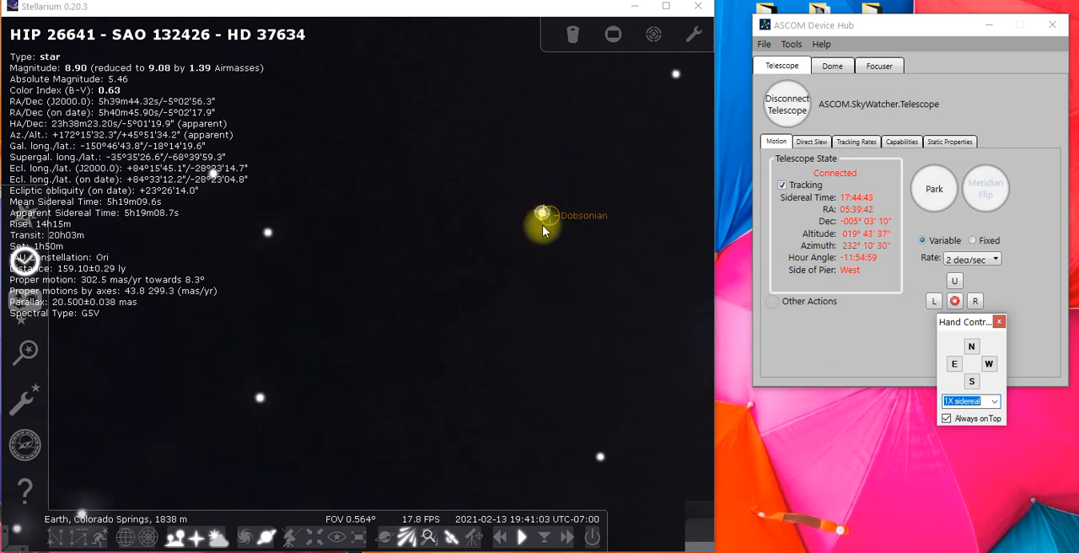
# Nudge the telescope east, north and south with the Hand Control to bring the Dobsonian reticle onto HIP 26641
pyautogui.click(955, 366)
pyautogui.click(955, 366)
pyautogui.click(601, 10)
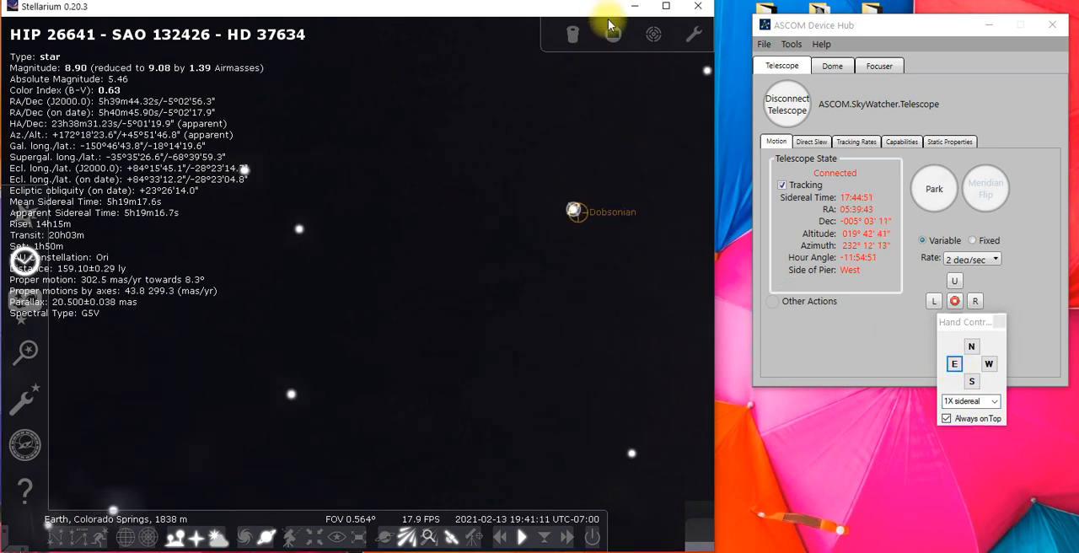
pyautogui.click(955, 366)
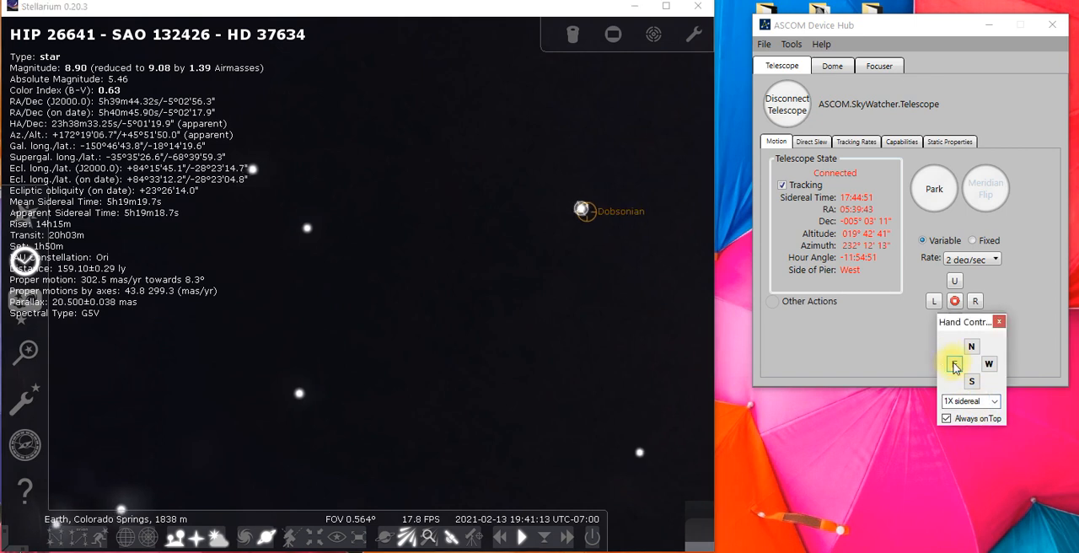
pyautogui.click(955, 366)
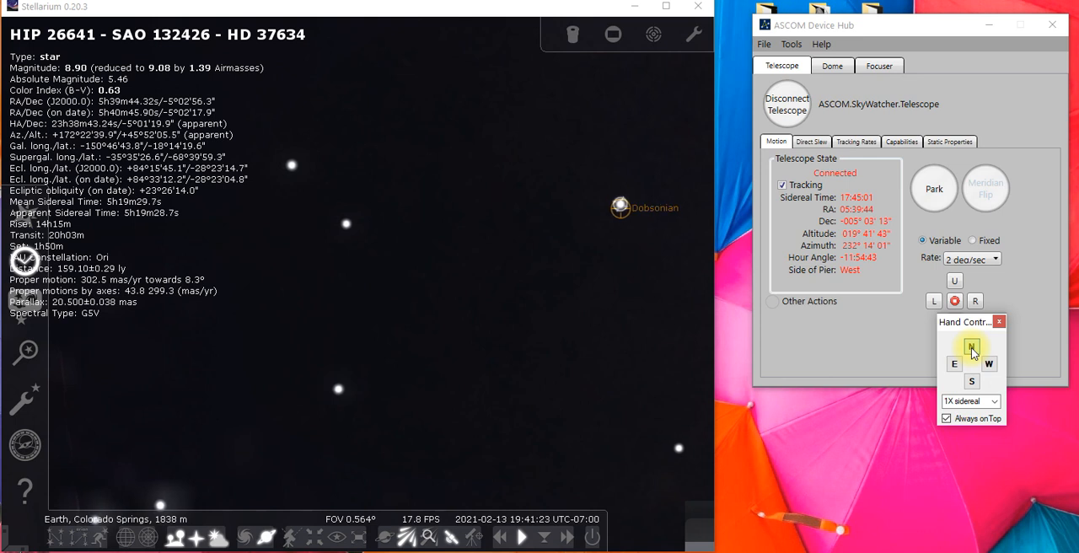
pyautogui.click(972, 381)
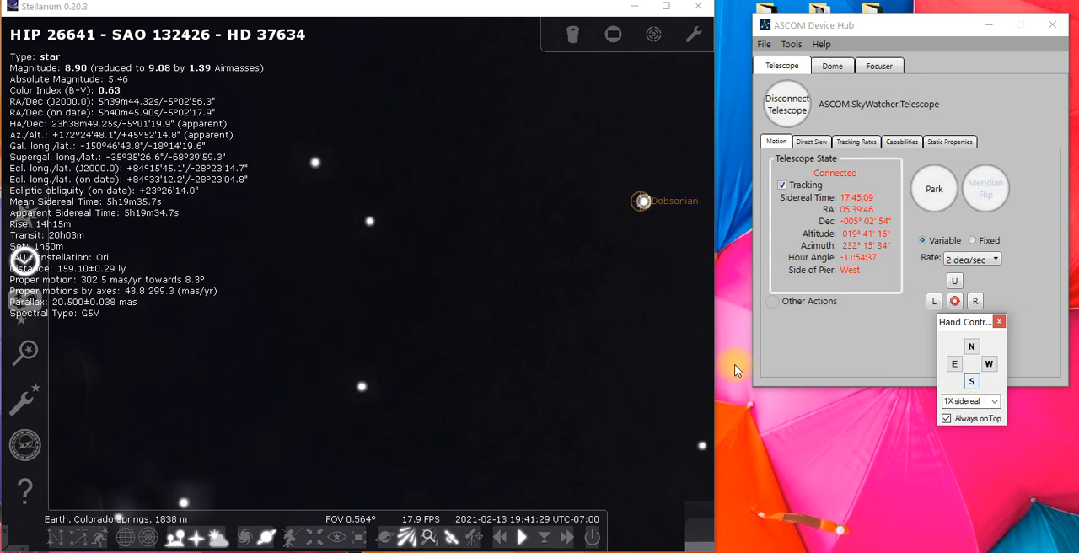
# Bring HIP 26641 back toward the middle of the sky view and nudge the telescope east and west around it
pyautogui.click(537, 330)
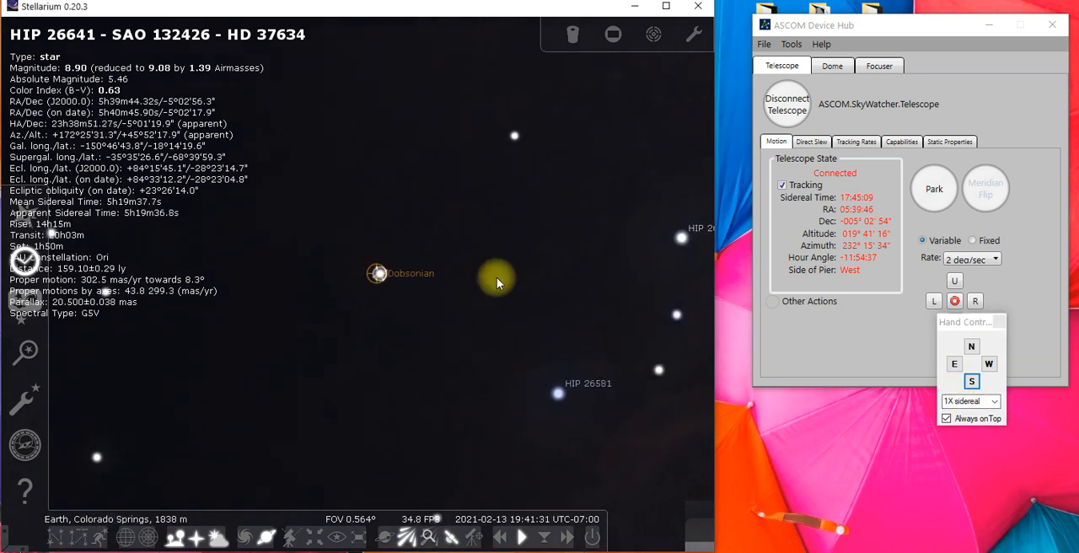
pyautogui.click(954, 363)
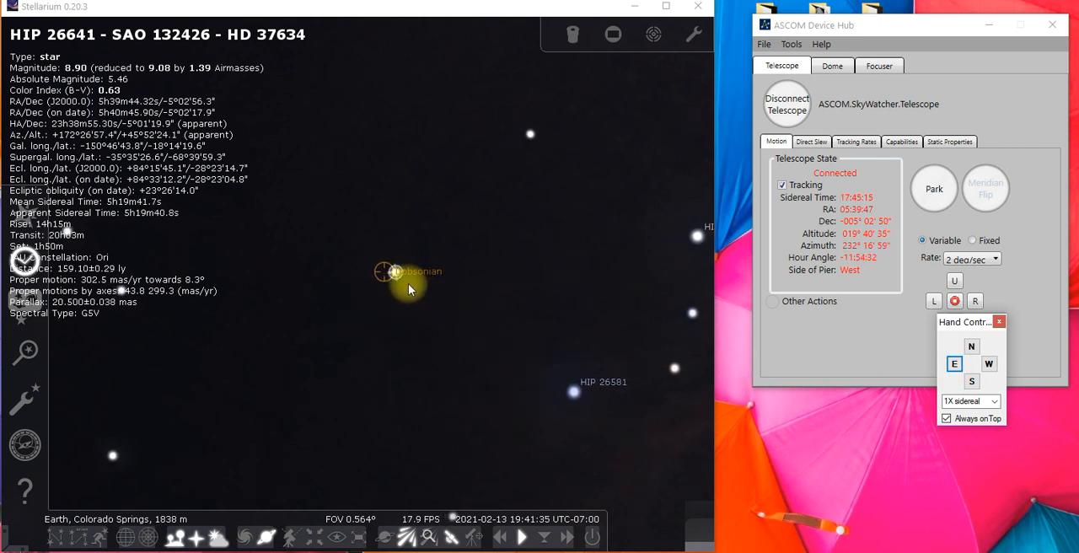
pyautogui.click(989, 364)
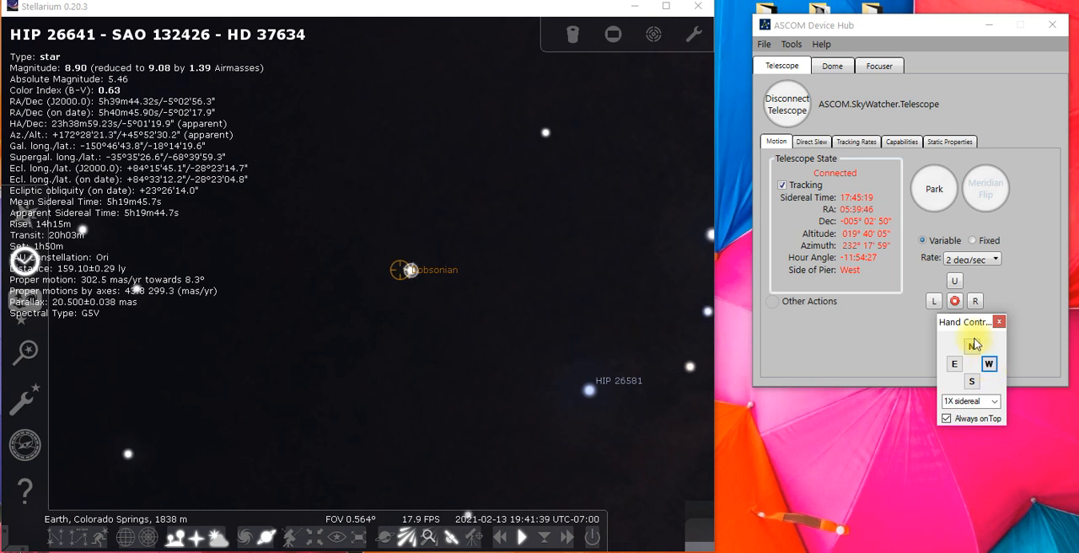
pyautogui.click(987, 362)
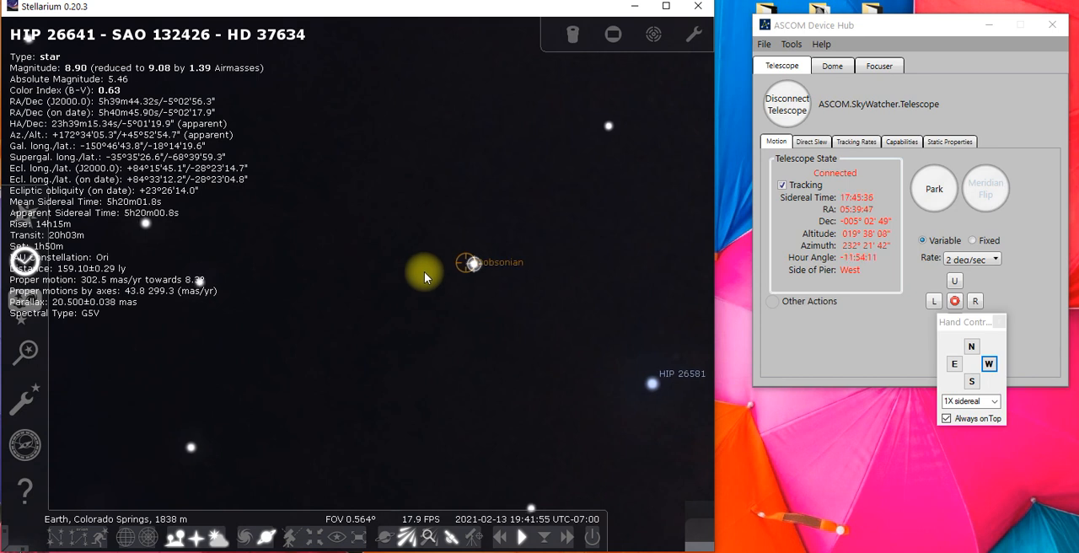
# Select the star HIP 23505 west of Rigel, slew the telescope to it, and select a fainter star north of Cursa
pyautogui.scroll(-3, 423, 272)
pyautogui.scroll(-2, 563, 217)
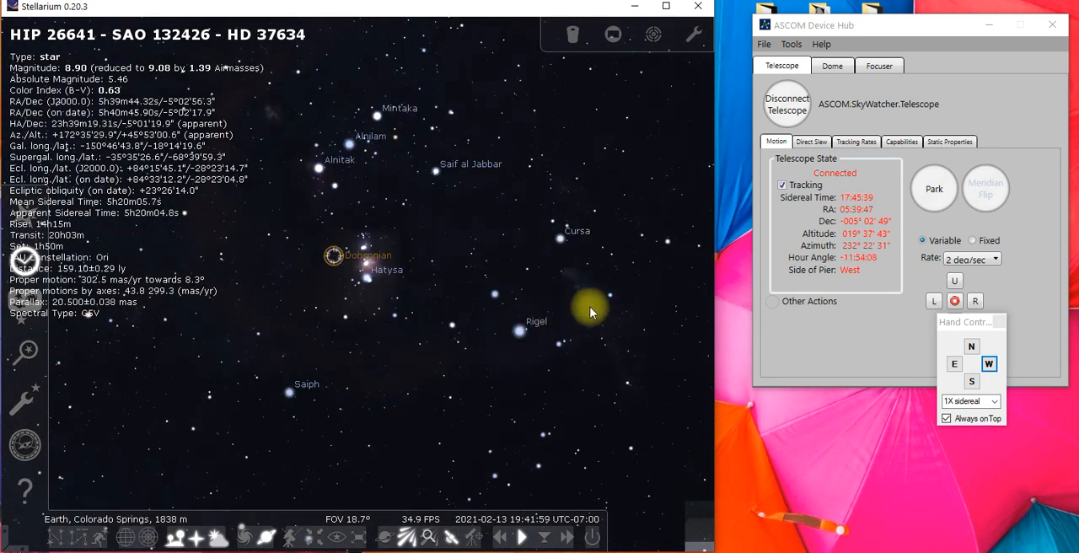
pyautogui.click(592, 309)
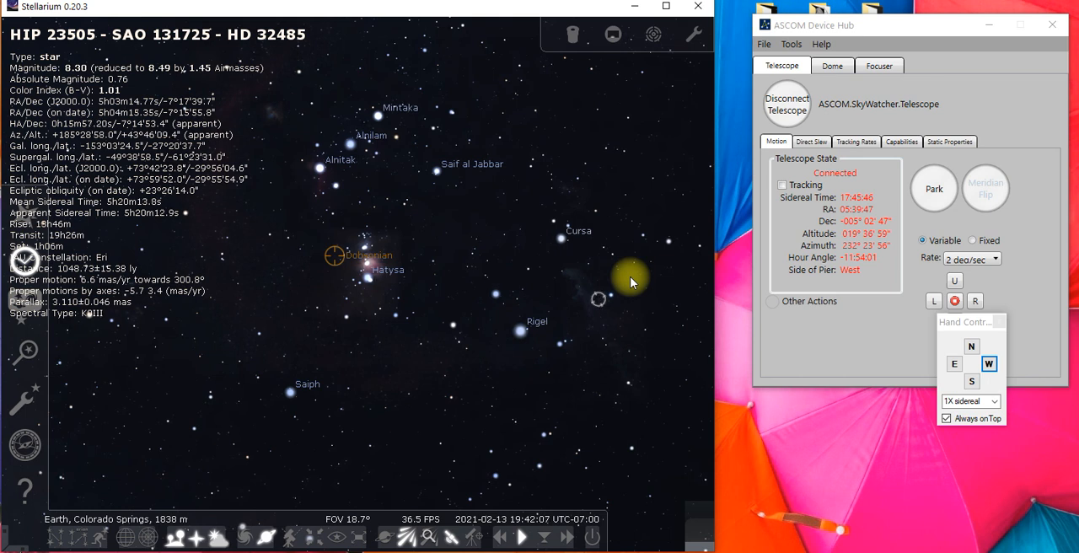
pyautogui.click(553, 164)
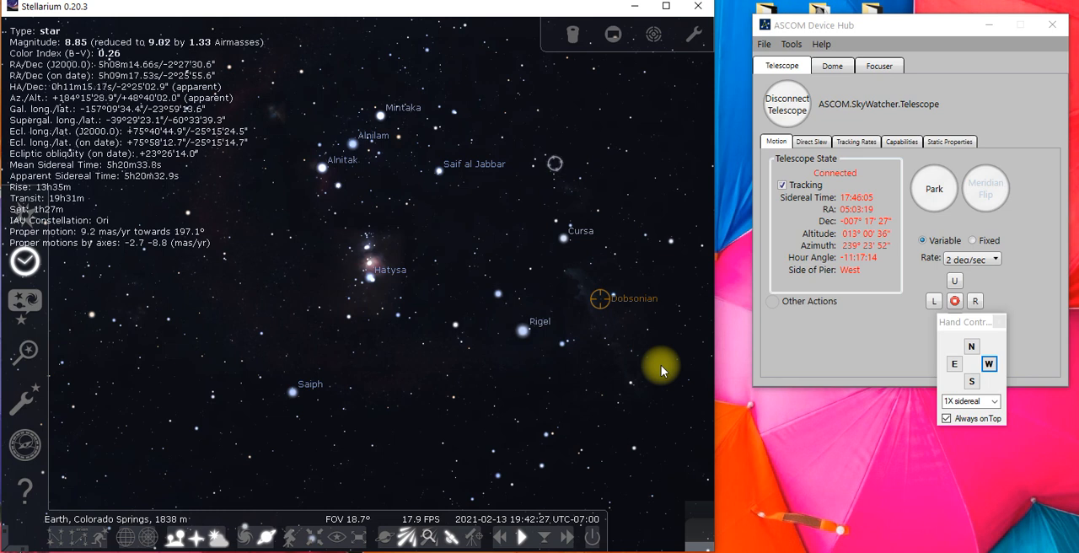
# Stop the Dobsonian connection in Stellarium's Telescope Control settings and return to the sky view
pyautogui.click(25, 402)
pyautogui.click(548, 469)
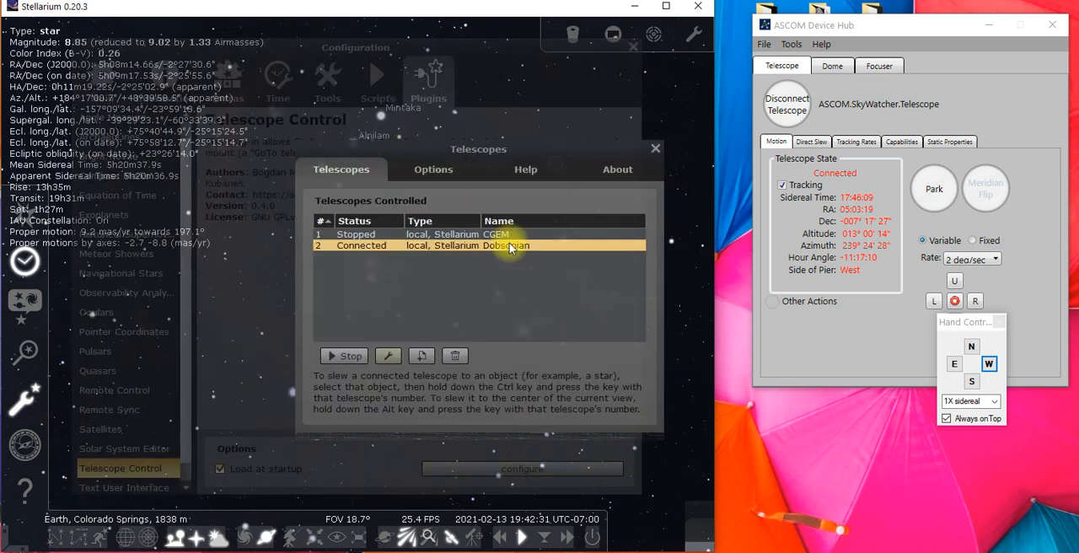
pyautogui.click(349, 355)
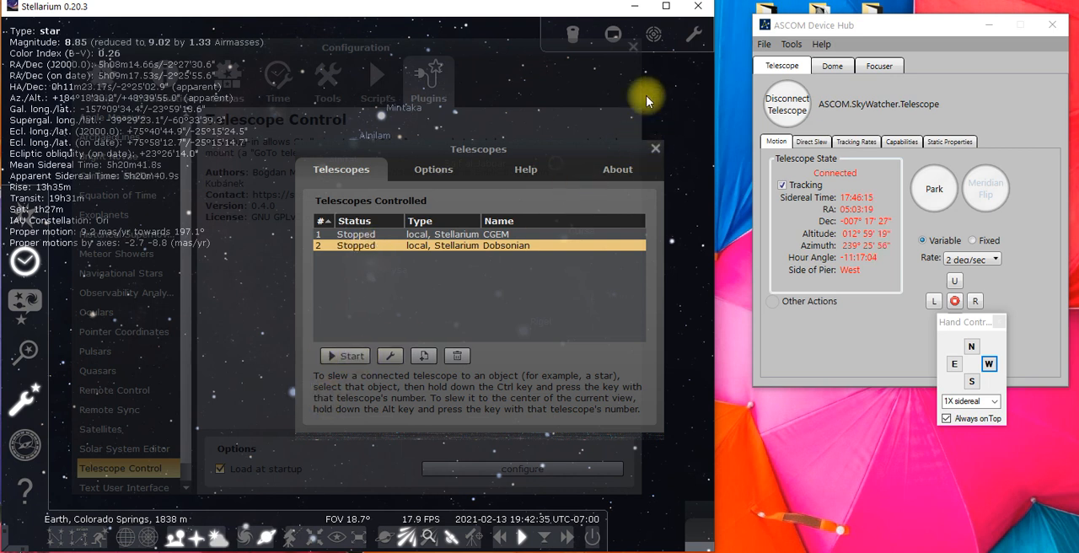
pyautogui.click(654, 149)
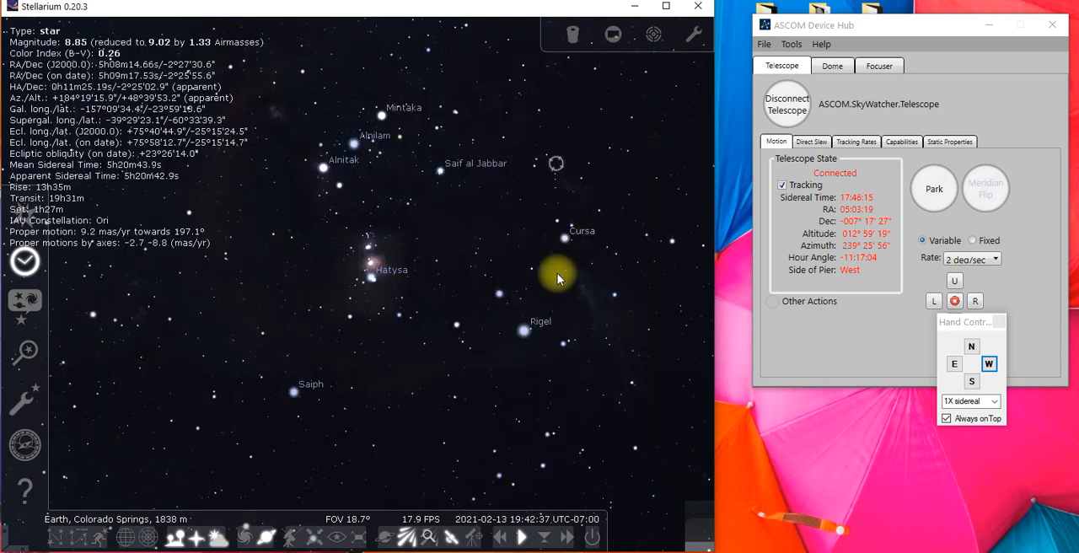
pyautogui.click(917, 29)
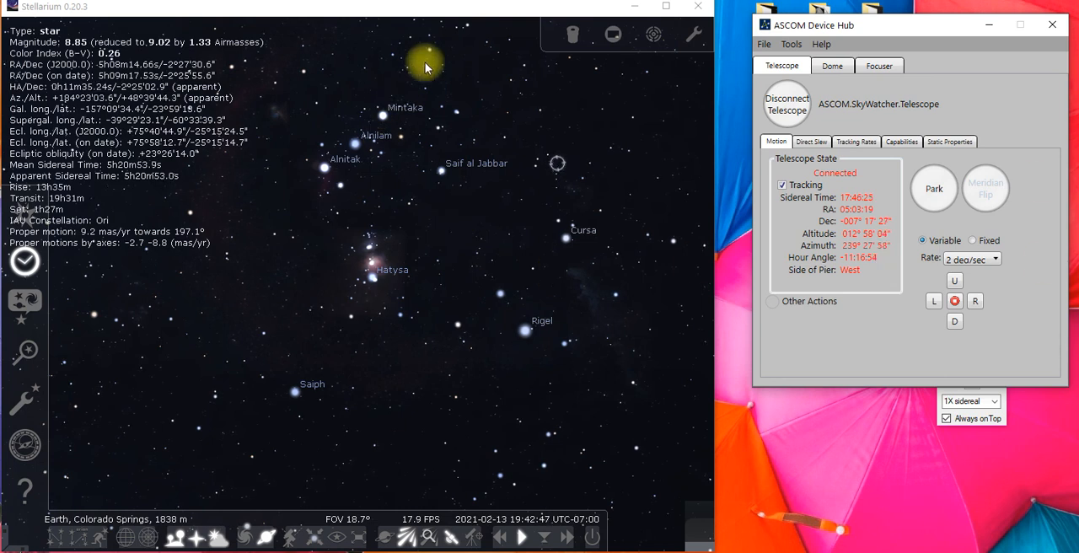
pyautogui.click(468, 17)
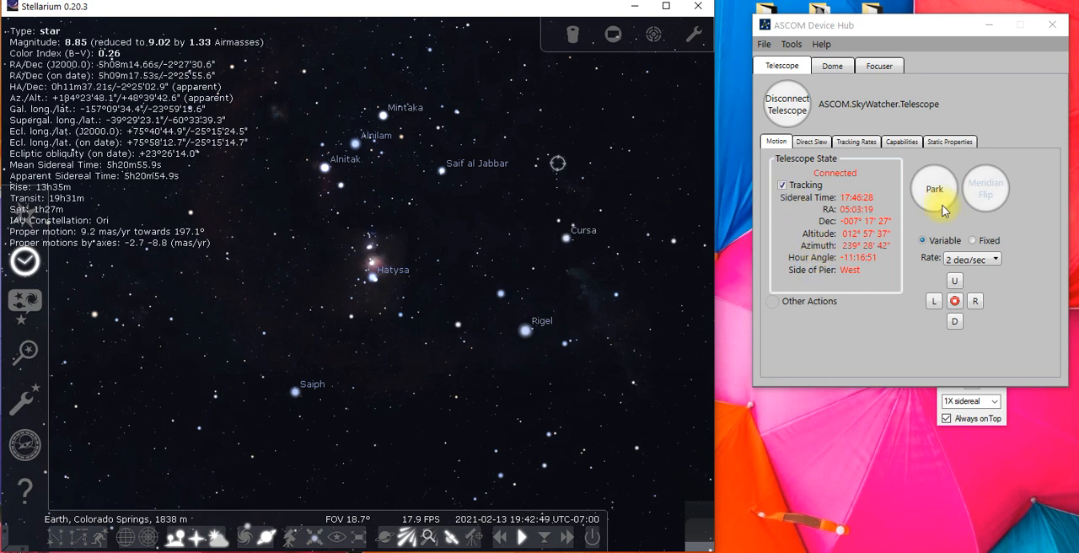